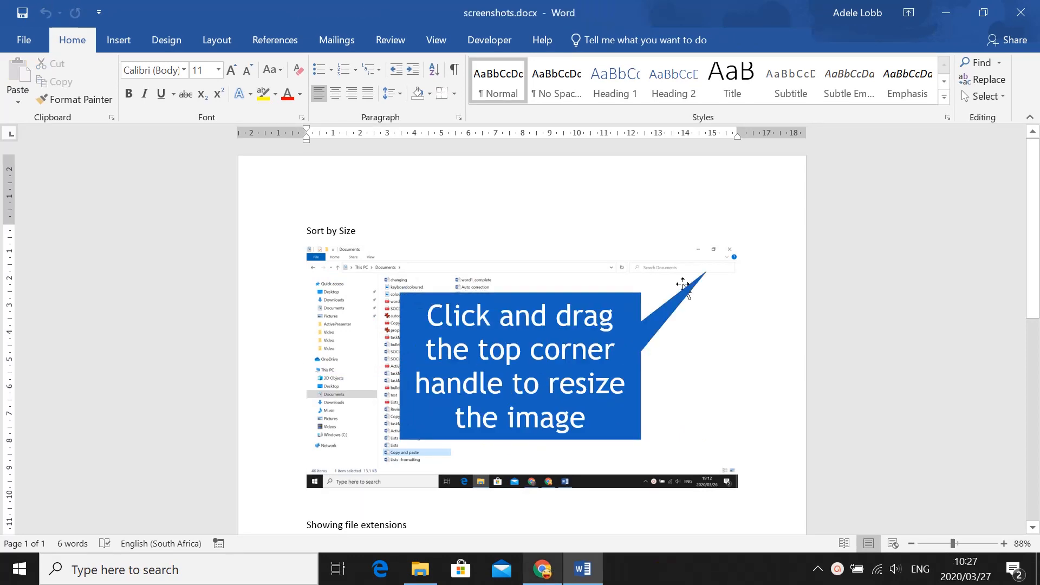
- Select the screenshot under 'Sort by Size' and shrink it proportionally by dragging a corner handle
click(682, 284)
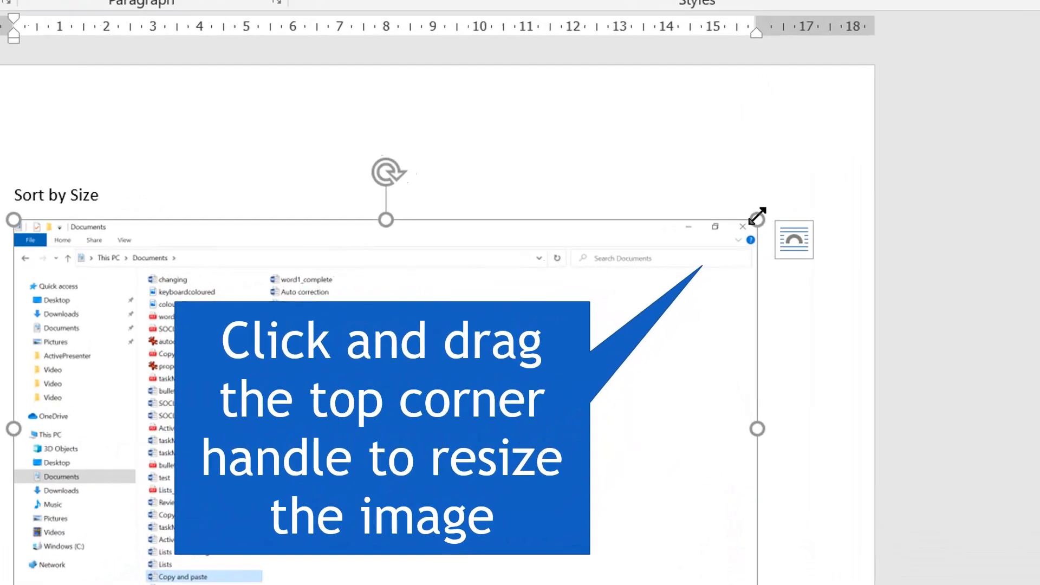
drag(757, 217, 675, 309)
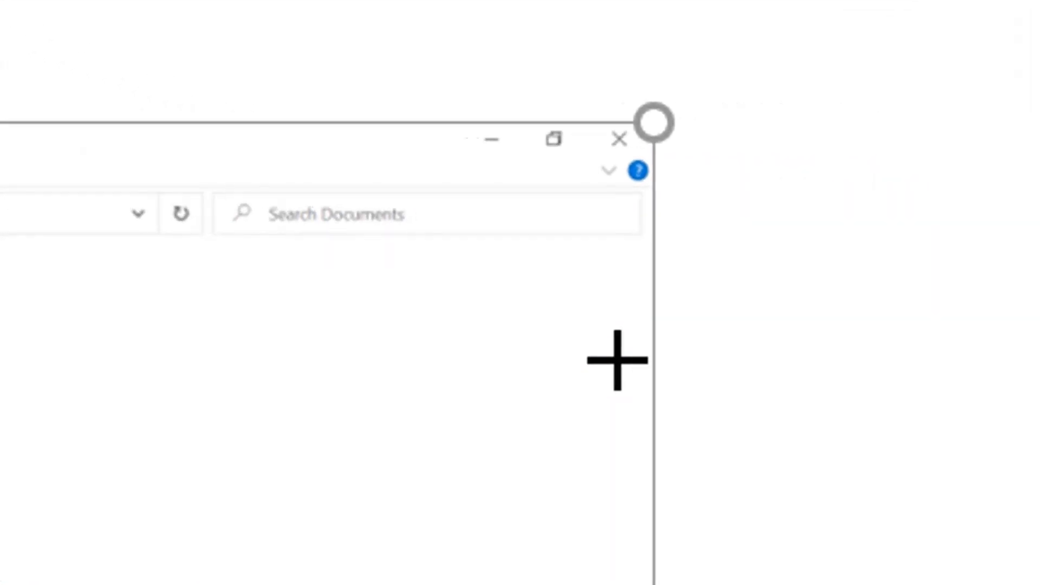
drag(617, 360, 575, 395)
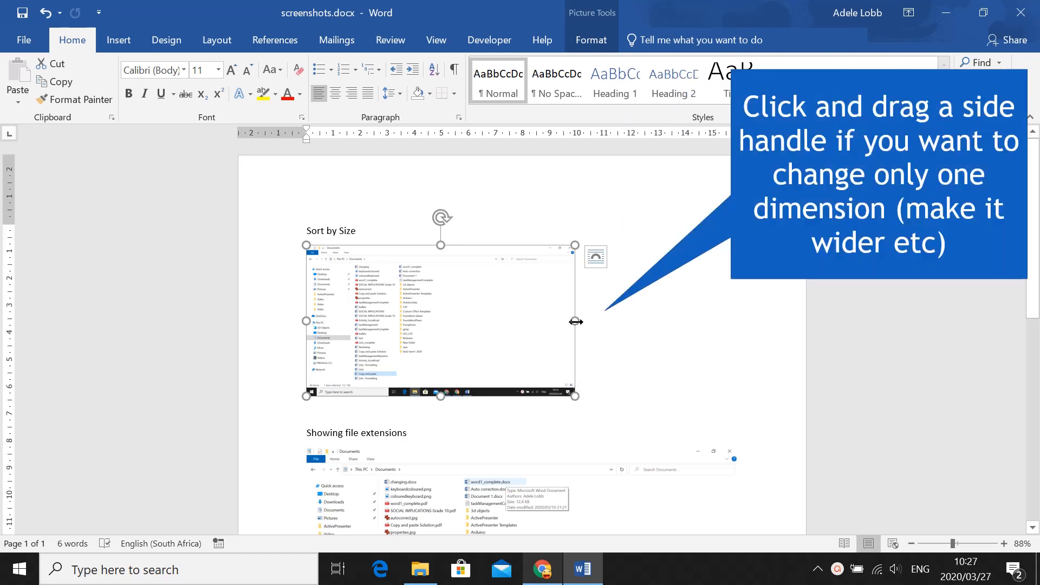
- Make the image narrower with a side handle and nudge its bottom edge slightly
drag(575, 322, 553, 353)
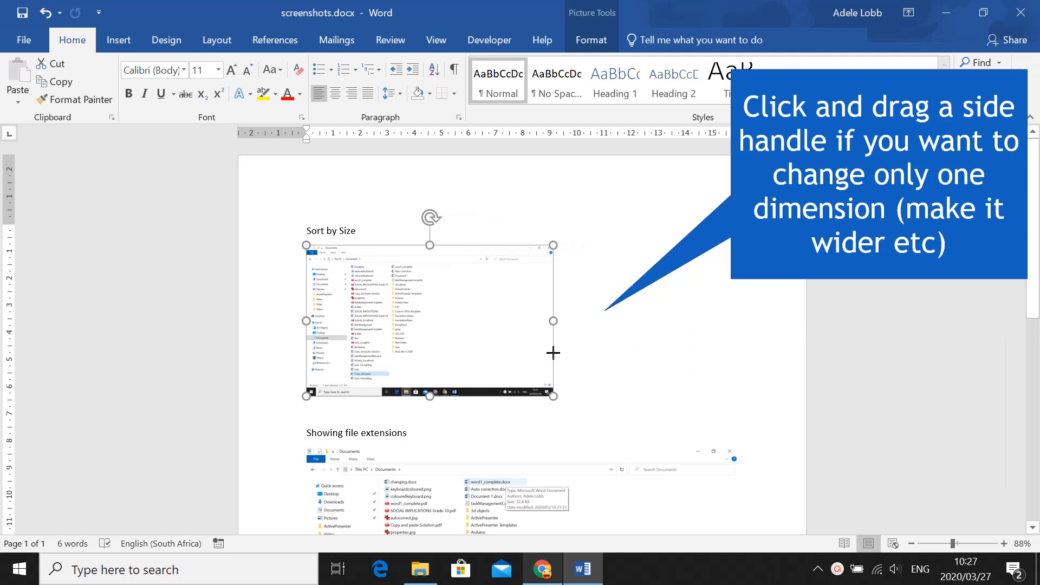
mouse_move(430, 396)
mouse_down()
mouse_move(430, 485)
mouse_move(423, 404)
mouse_up()
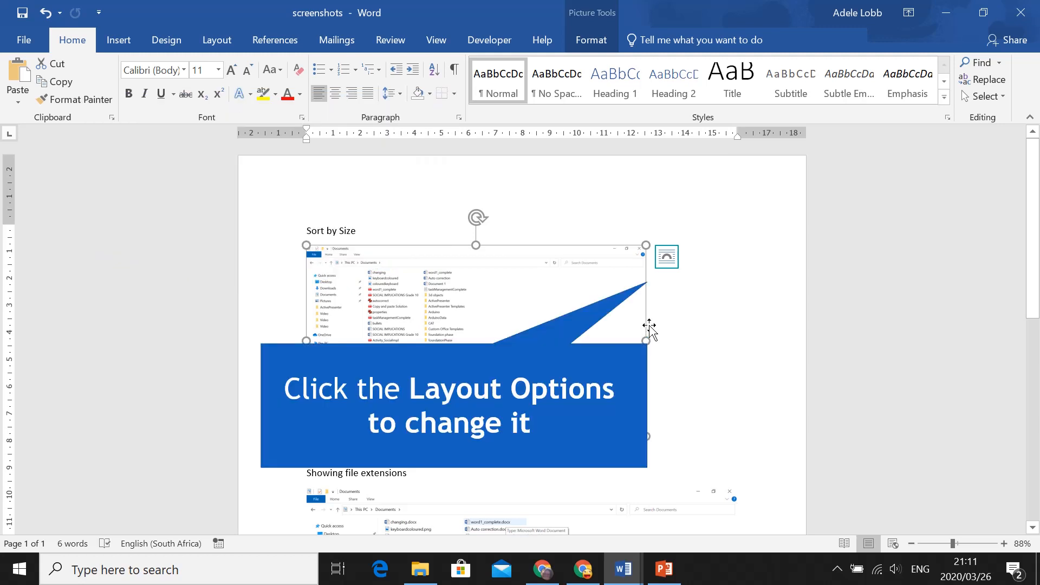
- Set the image's text wrapping to Tight in its layout options
click(671, 261)
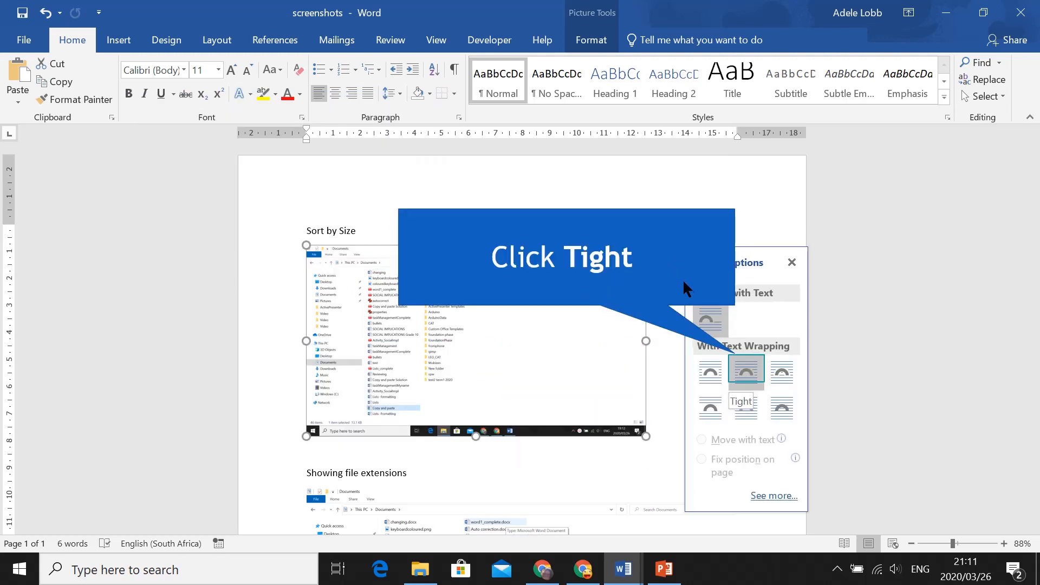
click(737, 374)
- Insert empty lines before 'Showing file extensions' until that text sits below the image
click(653, 273)
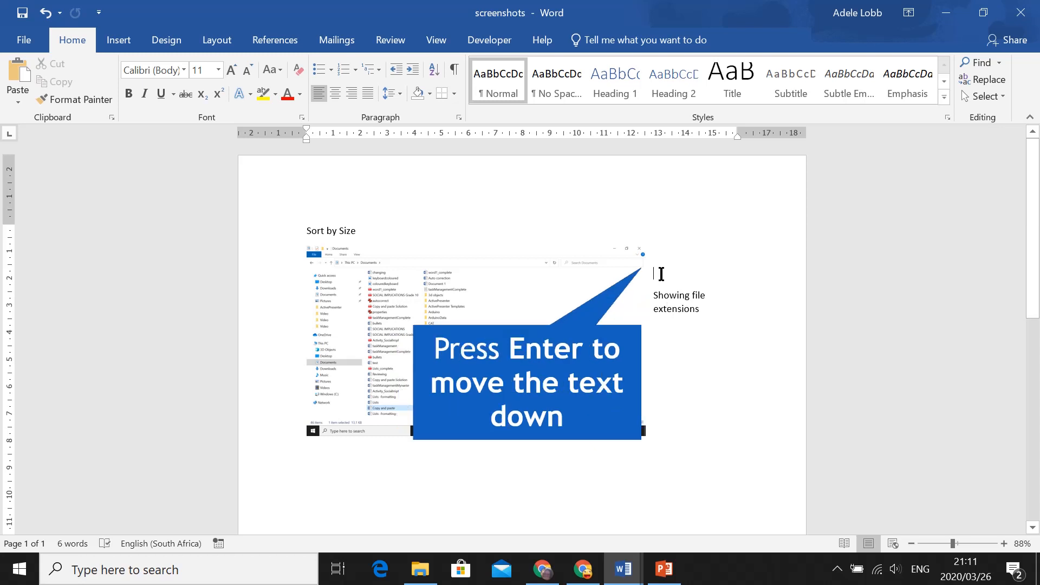
key(Return)
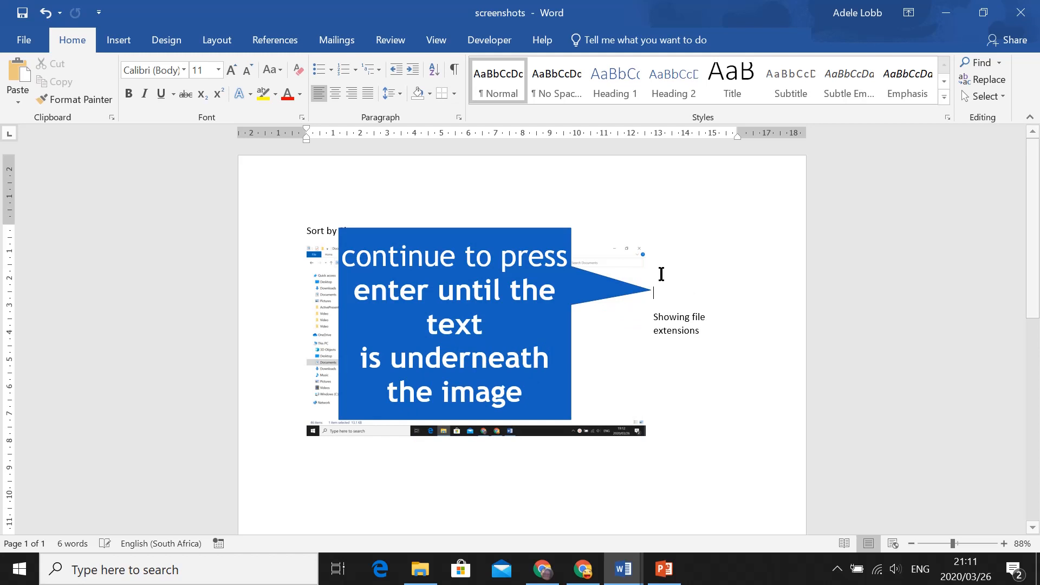
key(BackSpace)
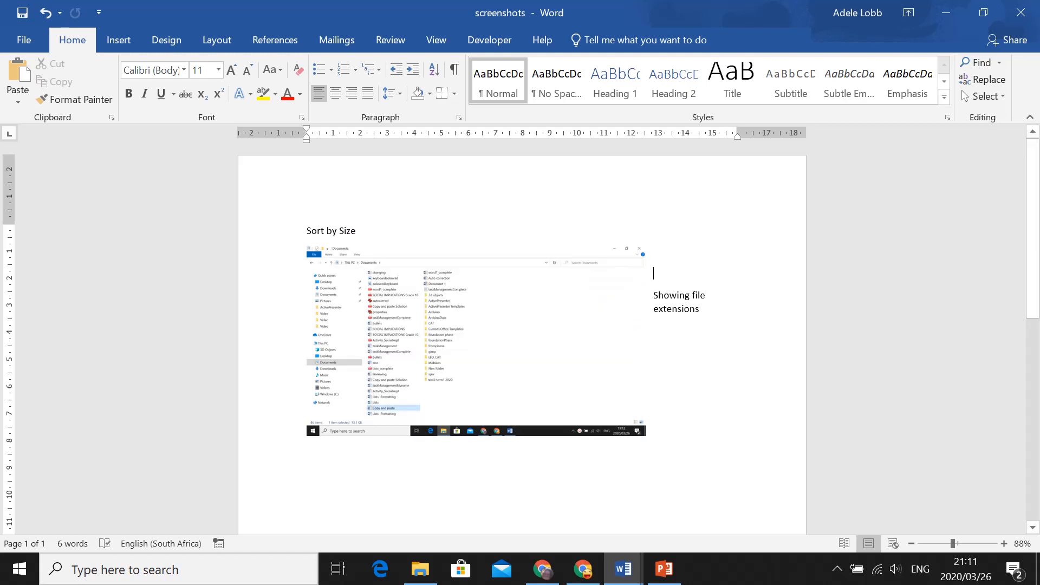
key(Return)
key(Return)
key(Return)
key(Return)
key(Return)
key(Return)
key(Return)
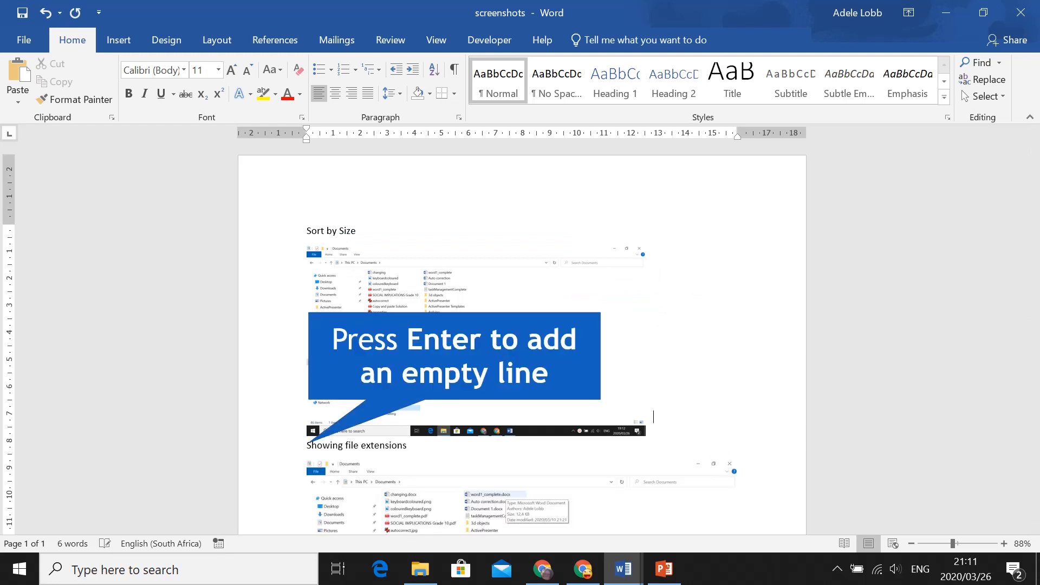
key(Return)
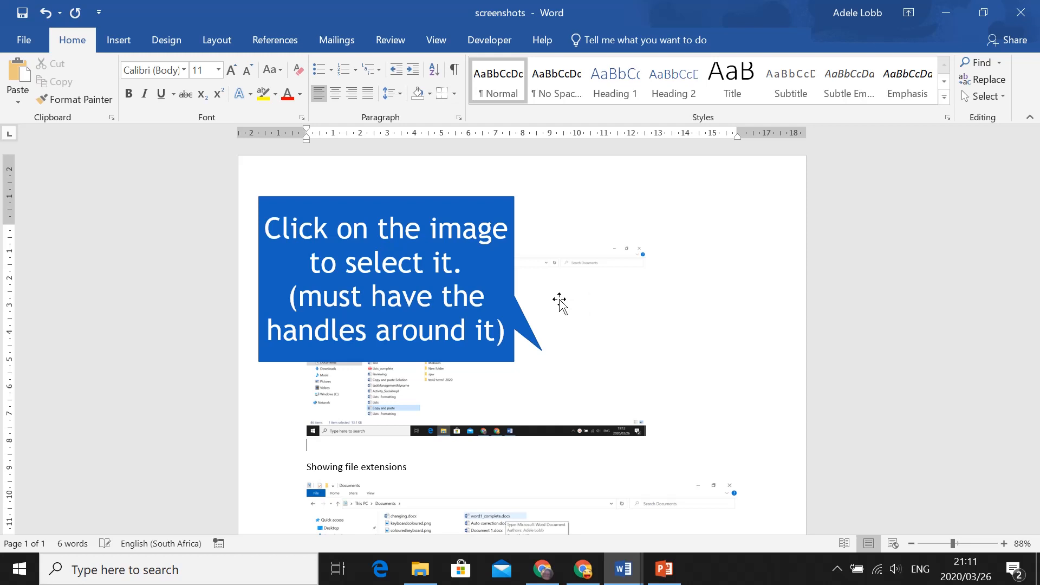
- Select the image, change its wrapping to Behind Text, and drag it up under the heading
click(559, 301)
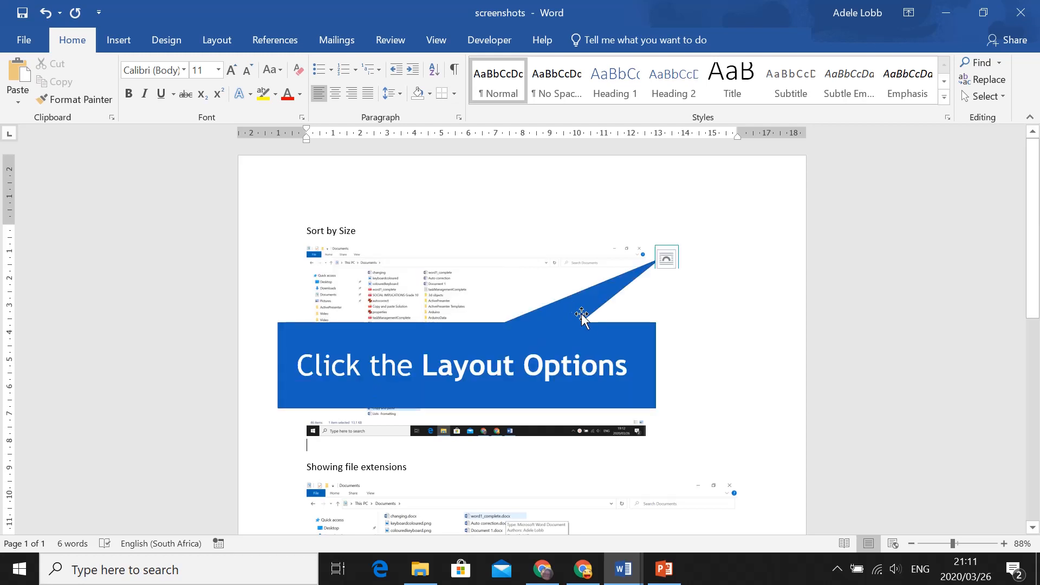
click(667, 259)
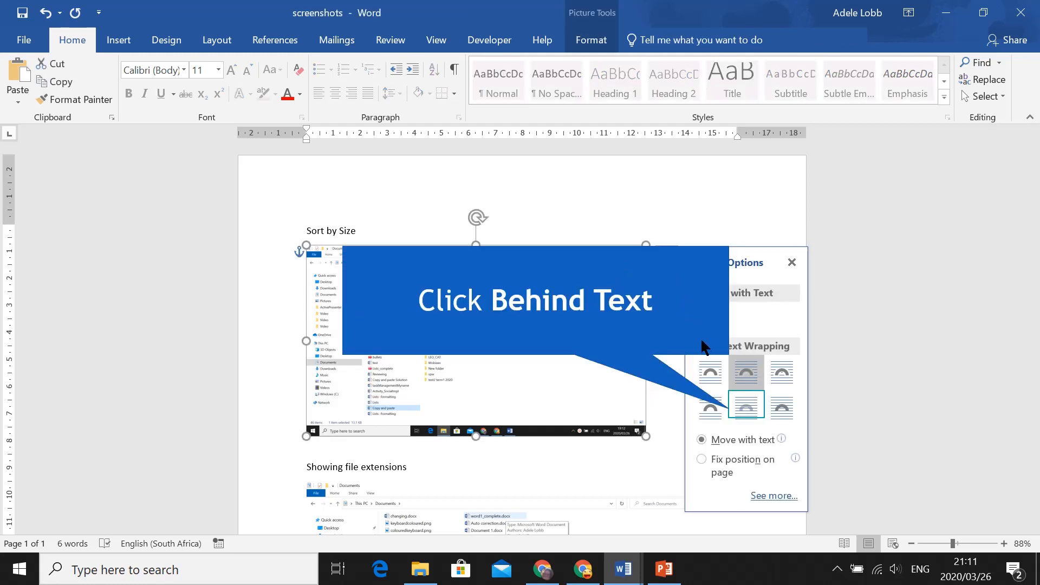
click(746, 410)
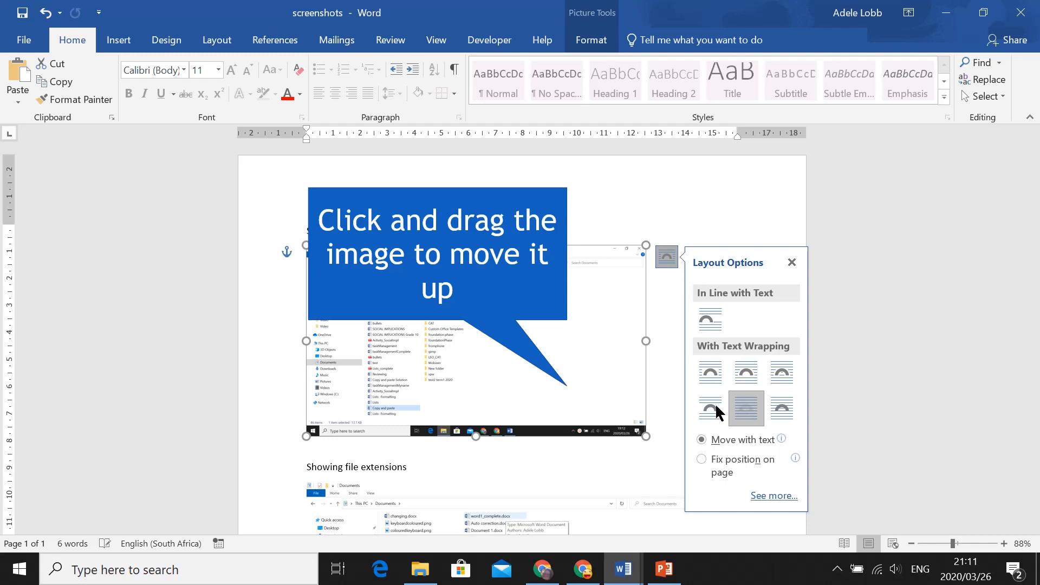
click(567, 320)
mouse_move(566, 320)
mouse_down()
mouse_move(563, 303)
mouse_move(567, 340)
mouse_up()
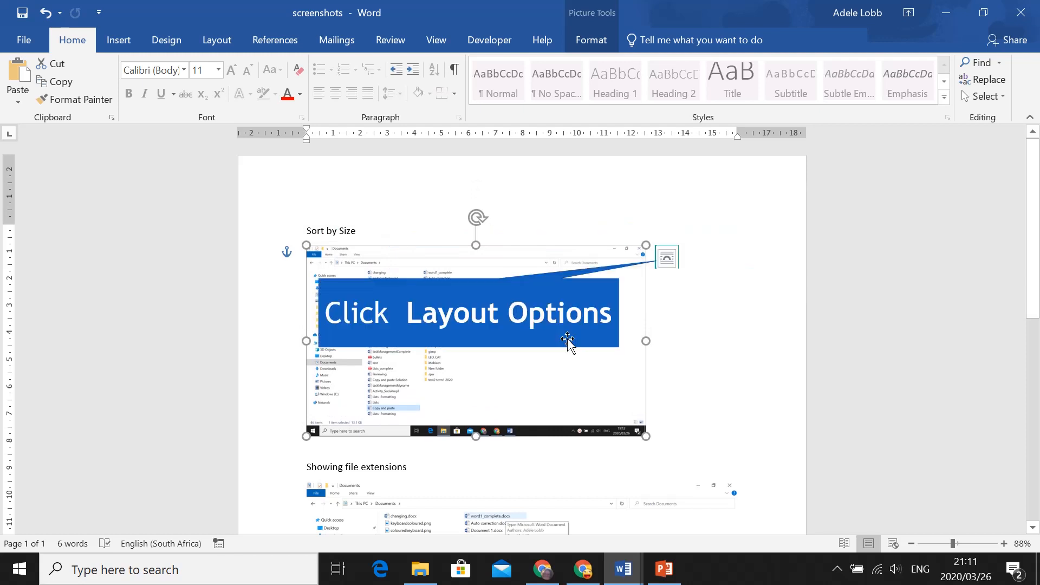
- Change the image's wrapping to In Front of Text and reposition it slightly
click(665, 259)
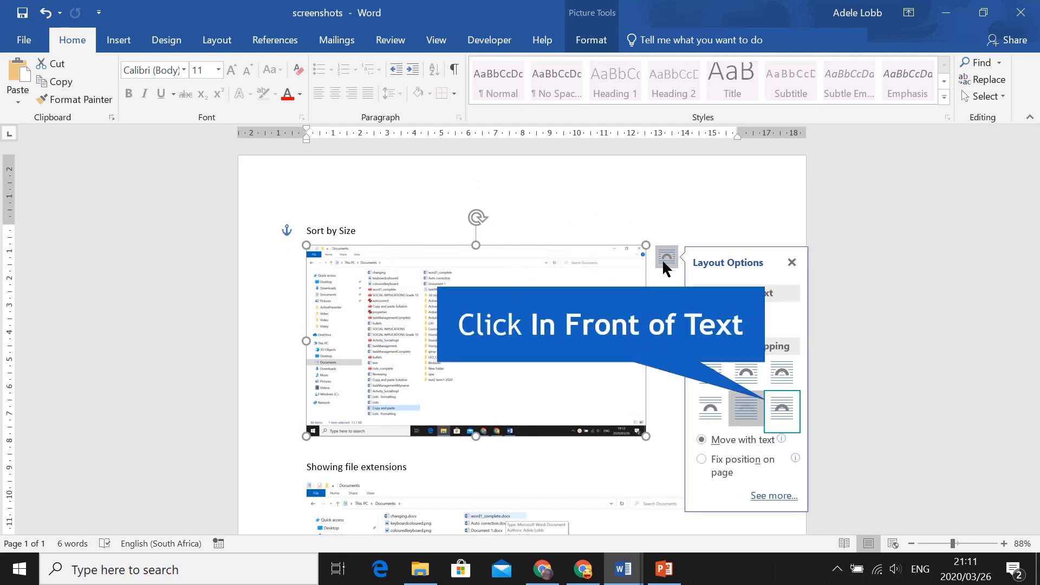
click(776, 414)
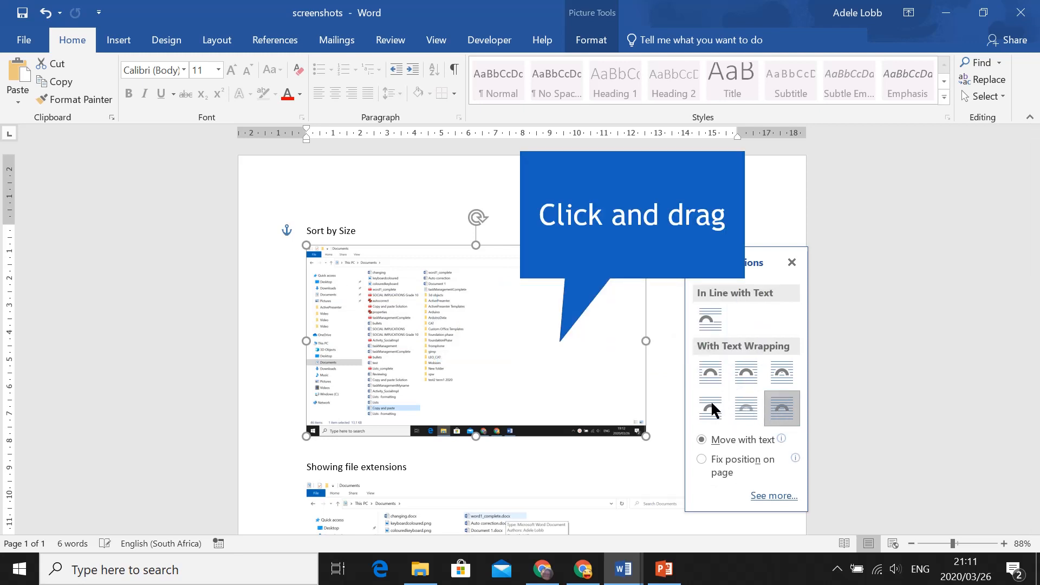
mouse_move(575, 385)
mouse_down()
mouse_move(570, 355)
mouse_move(577, 385)
mouse_up()
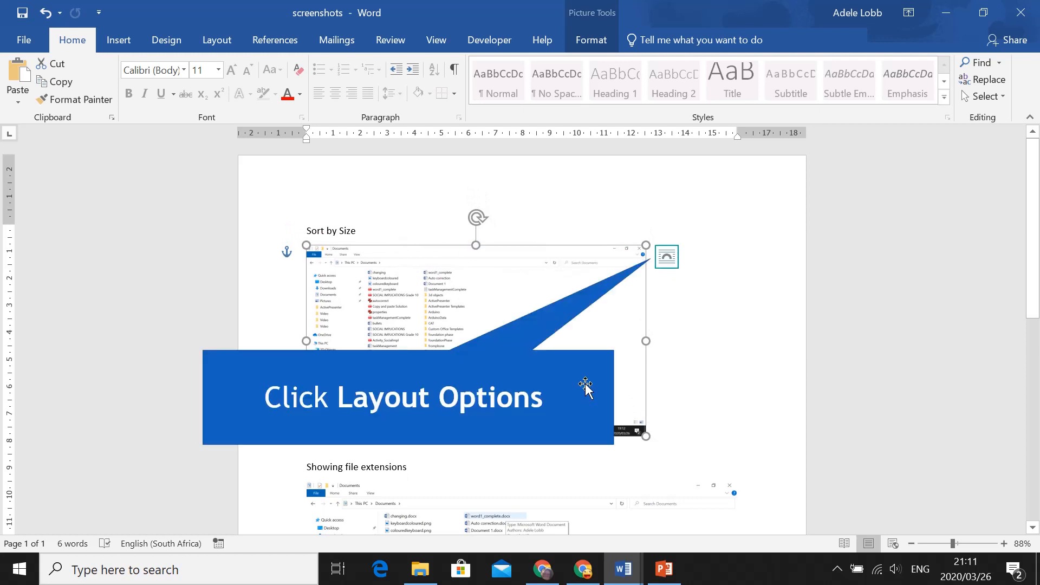
click(665, 257)
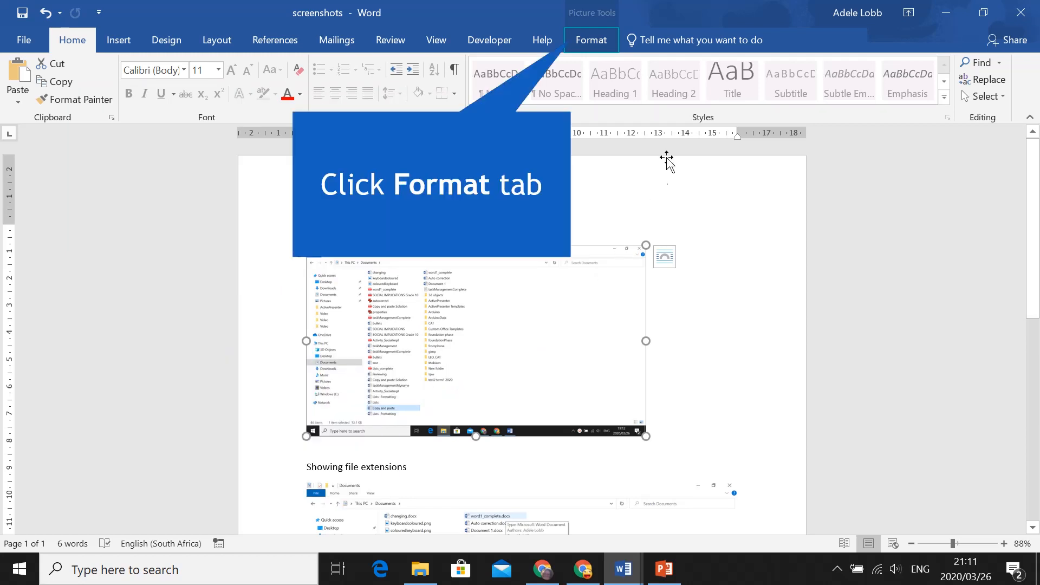
- Set the picture's shape height to 6 cm
click(589, 41)
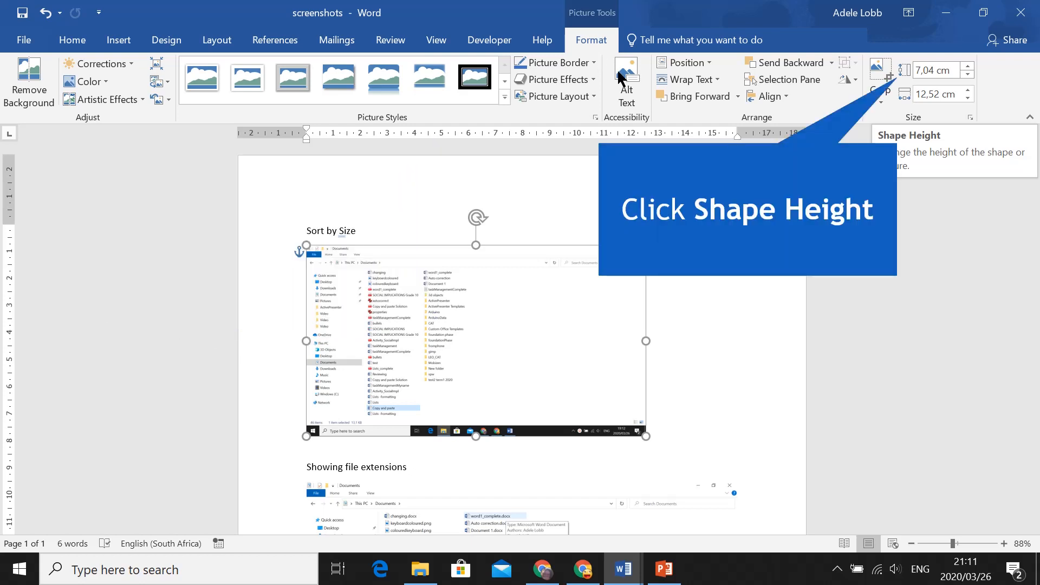
click(933, 70)
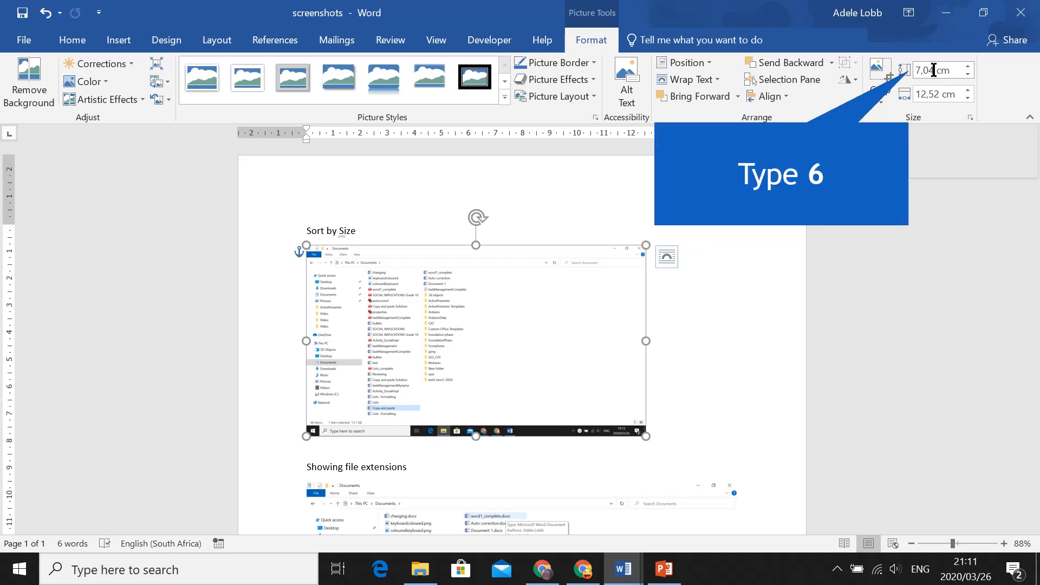
text(6)
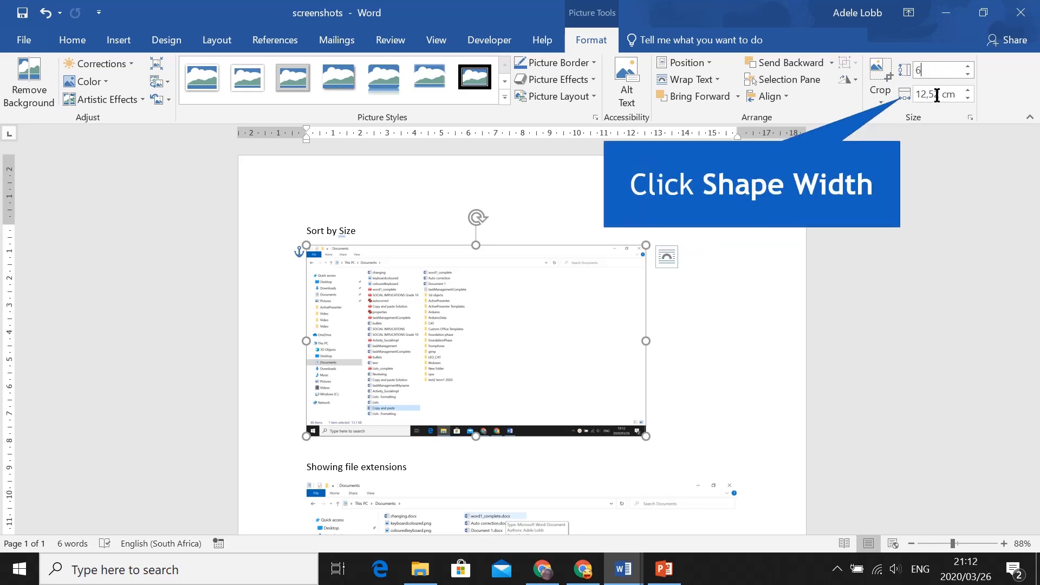
- Set the picture's shape width to 7 cm
click(936, 96)
key(BackSpace)
key(BackSpace)
key(BackSpace)
key(BackSpace)
key(BackSpace)
key(BackSpace)
text(7)
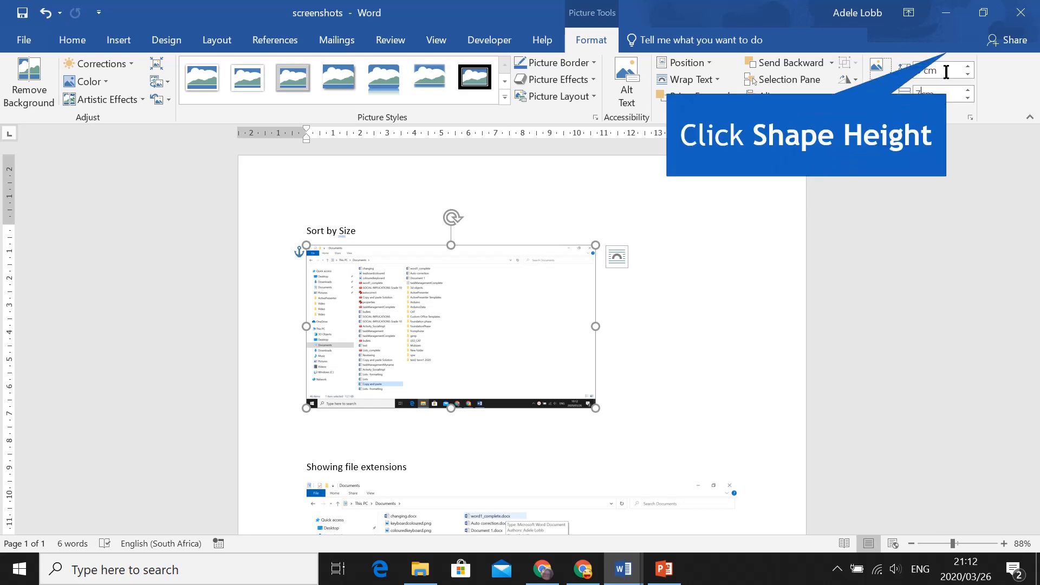
click(946, 71)
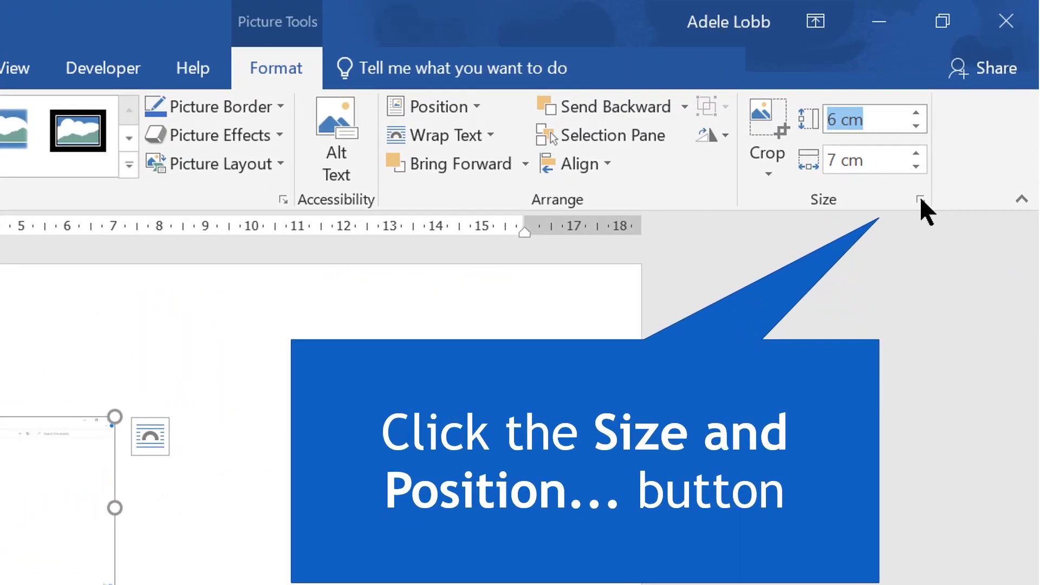
- Open the picture's Size settings, clear Lock aspect ratio, increase the height scale, and confirm
click(967, 122)
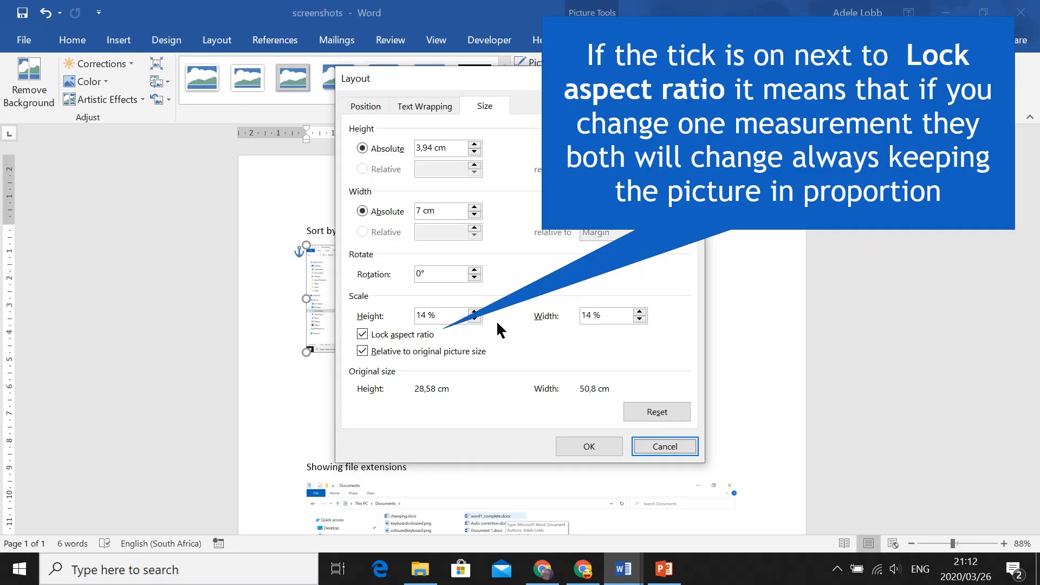
click(388, 336)
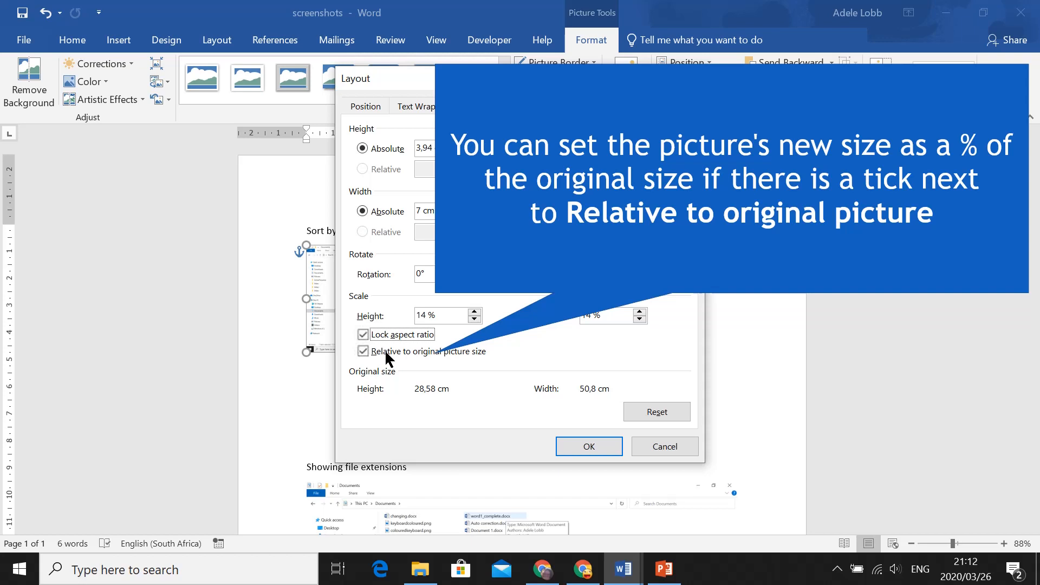
click(386, 353)
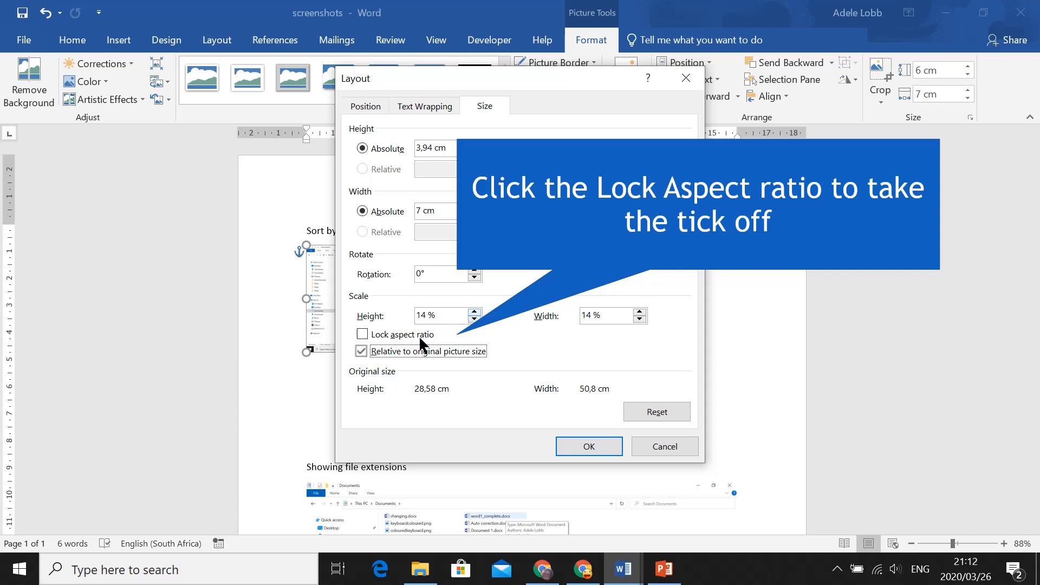
click(474, 313)
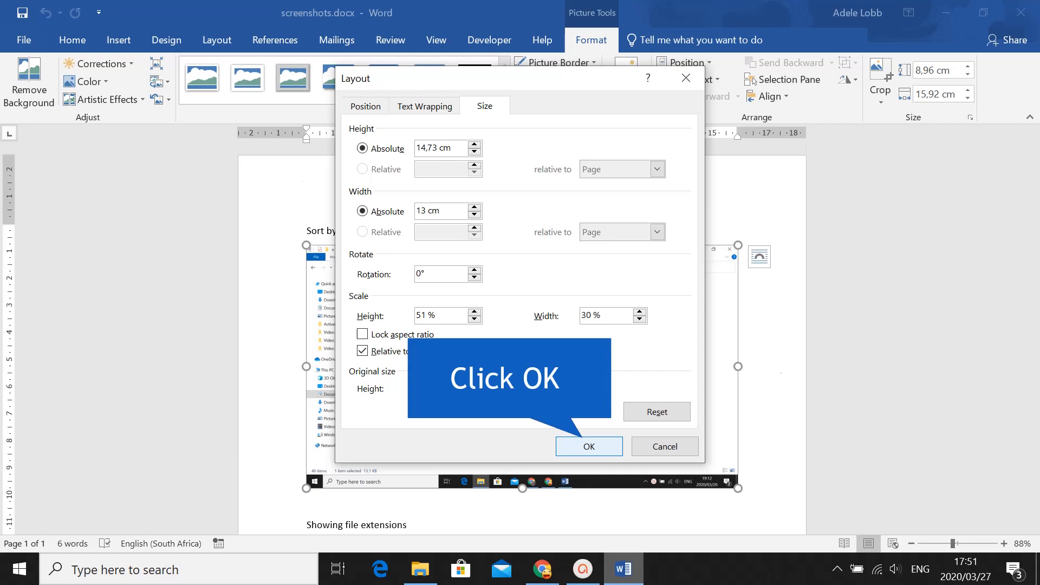
click(590, 447)
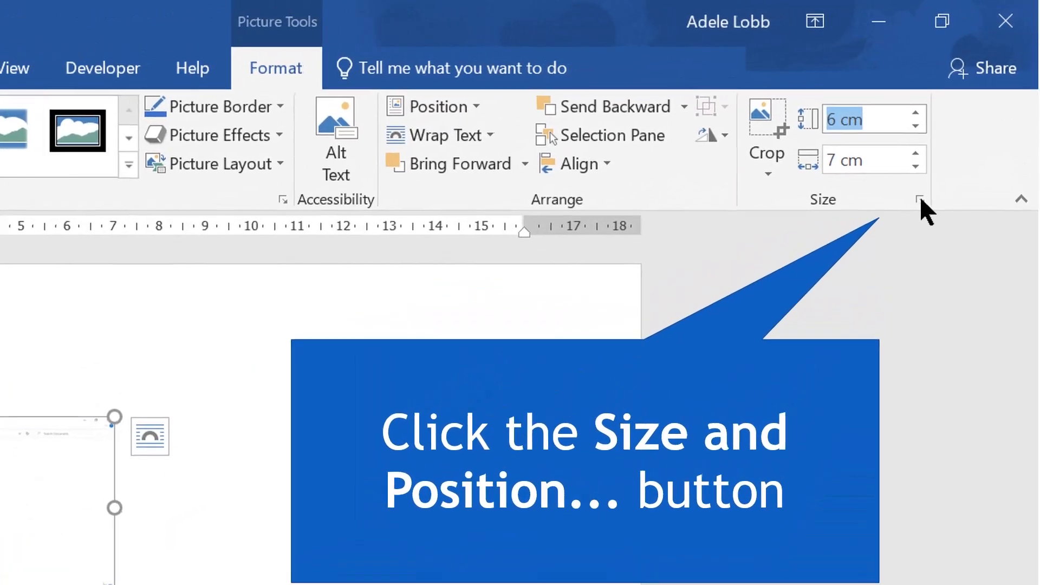
- Reopen the Size settings, turn Lock aspect ratio back on, raise the scale to 37%, and confirm
click(961, 132)
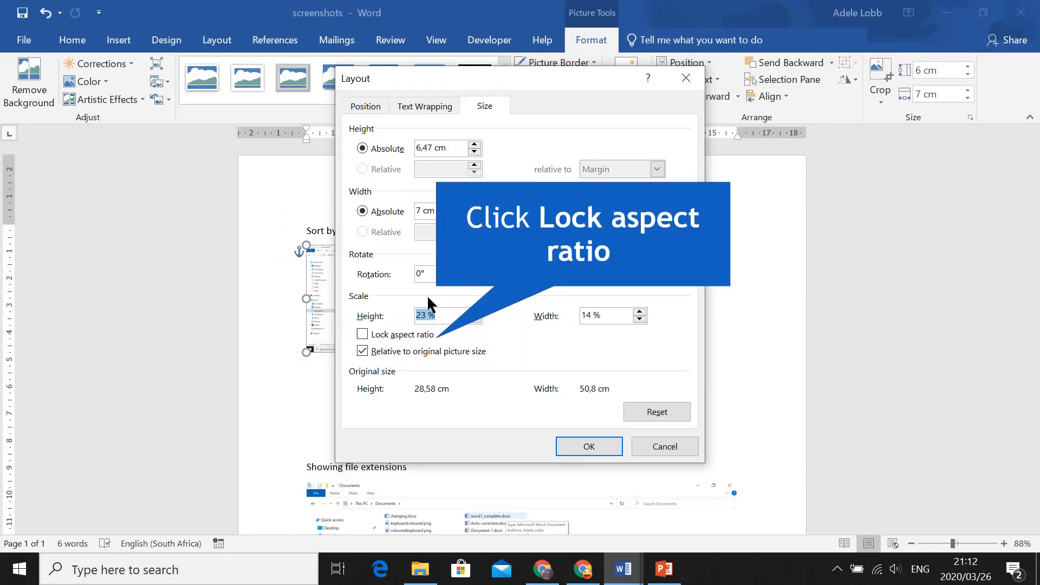
click(374, 336)
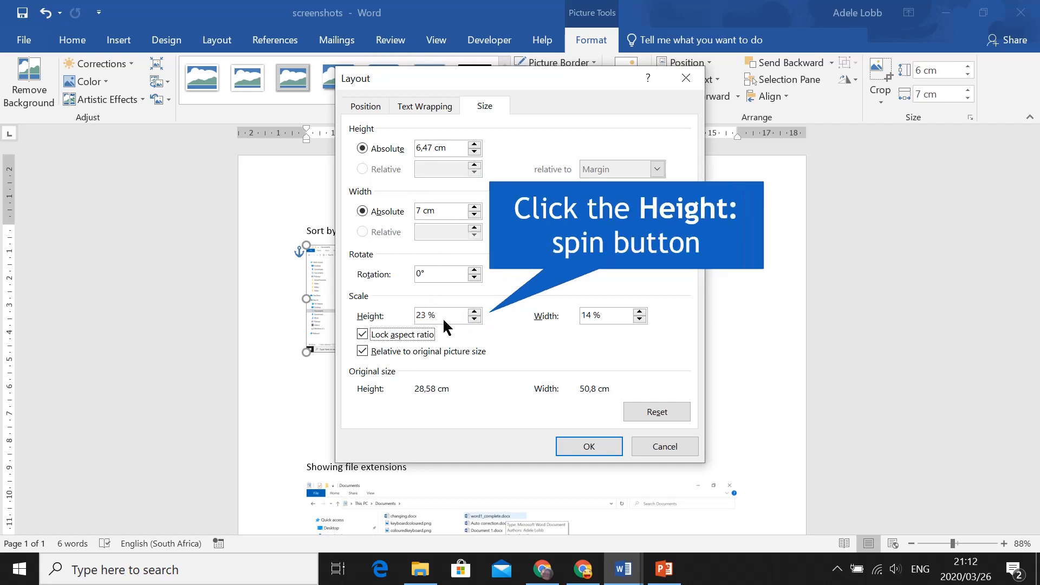
click(474, 311)
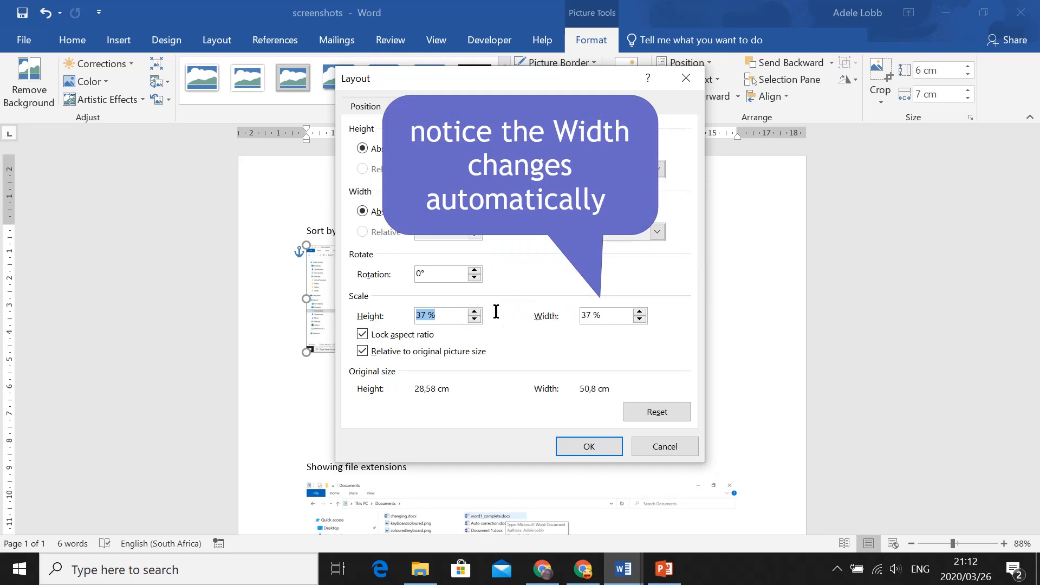
click(576, 447)
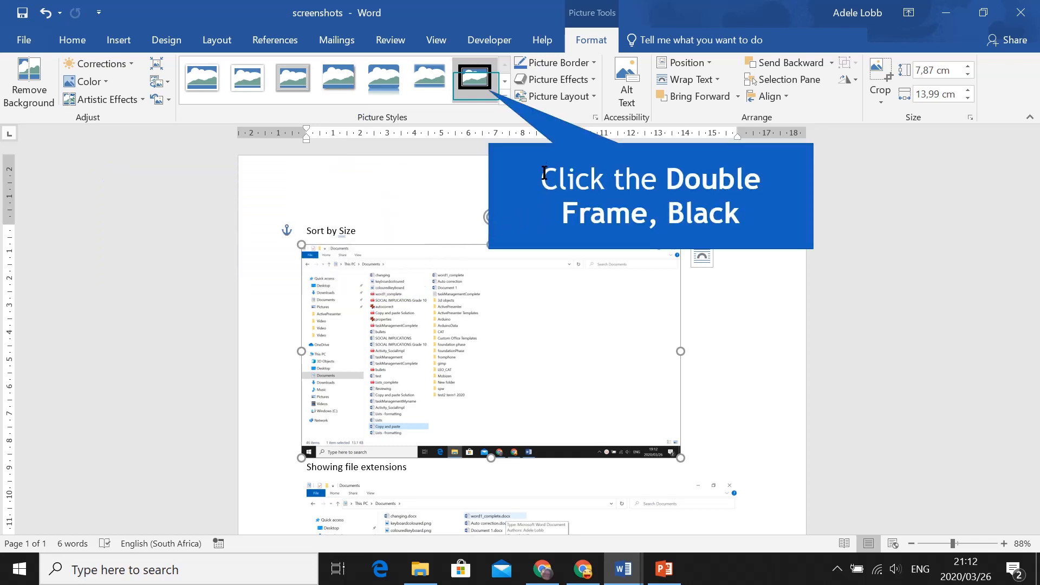
- Apply the Double Frame, Black picture style to the image
click(477, 80)
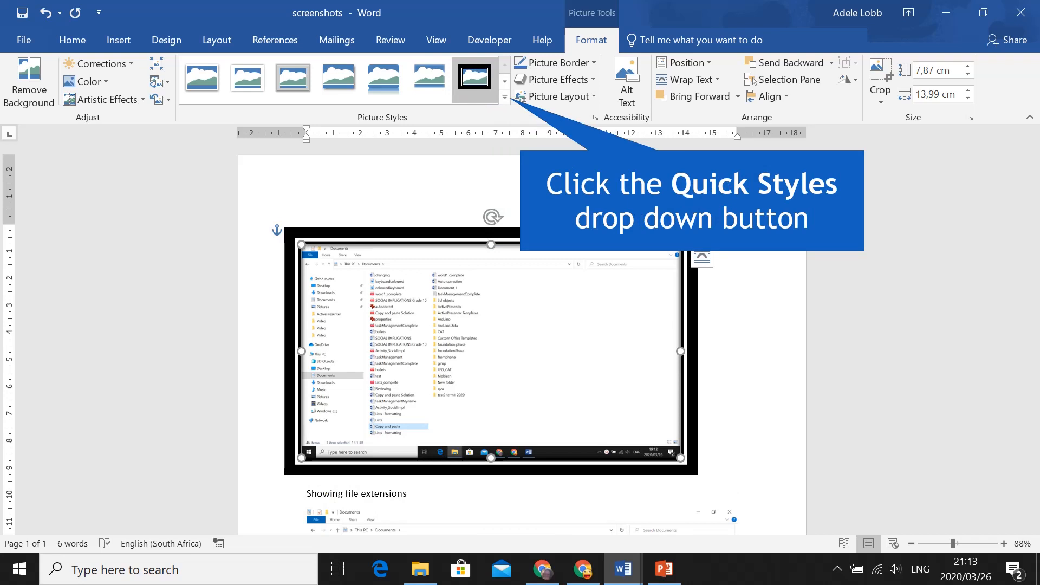
- Apply the Snip Diagonal Corner, White picture style to the screenshot image
click(504, 97)
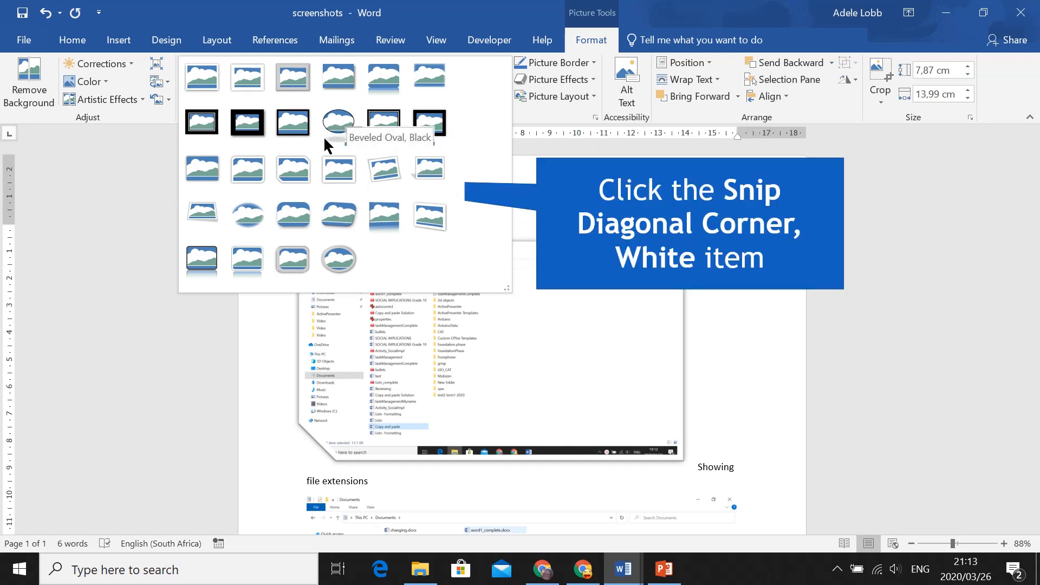
click(293, 176)
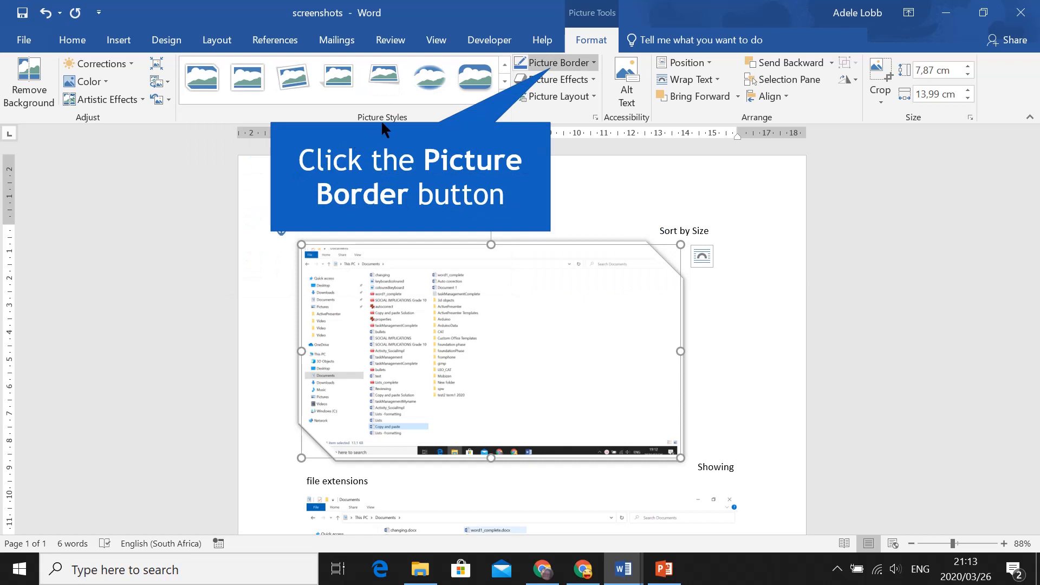
- Set the picture border colour to the dark blue-grey theme colour
click(571, 64)
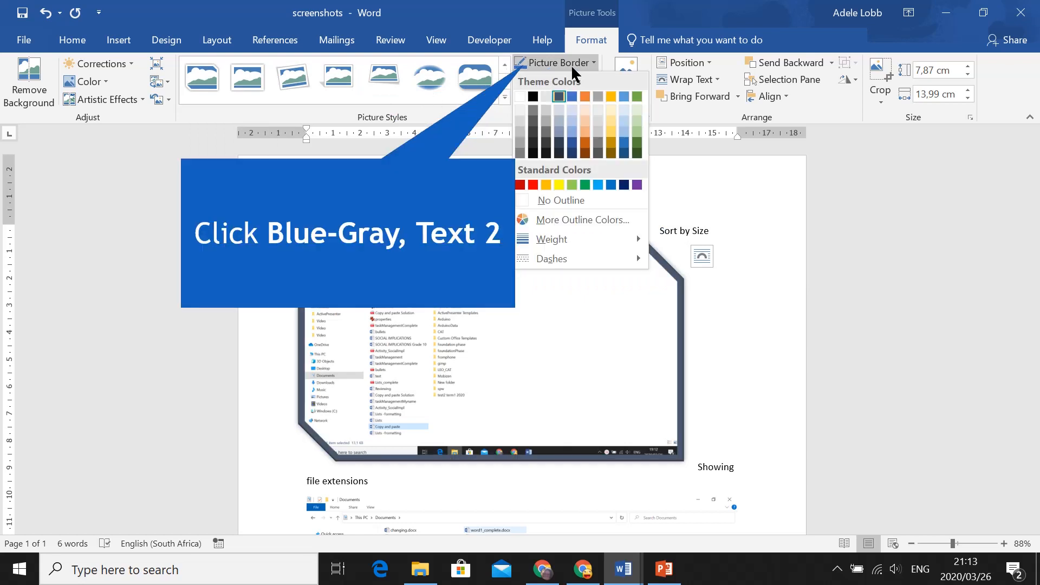
click(557, 95)
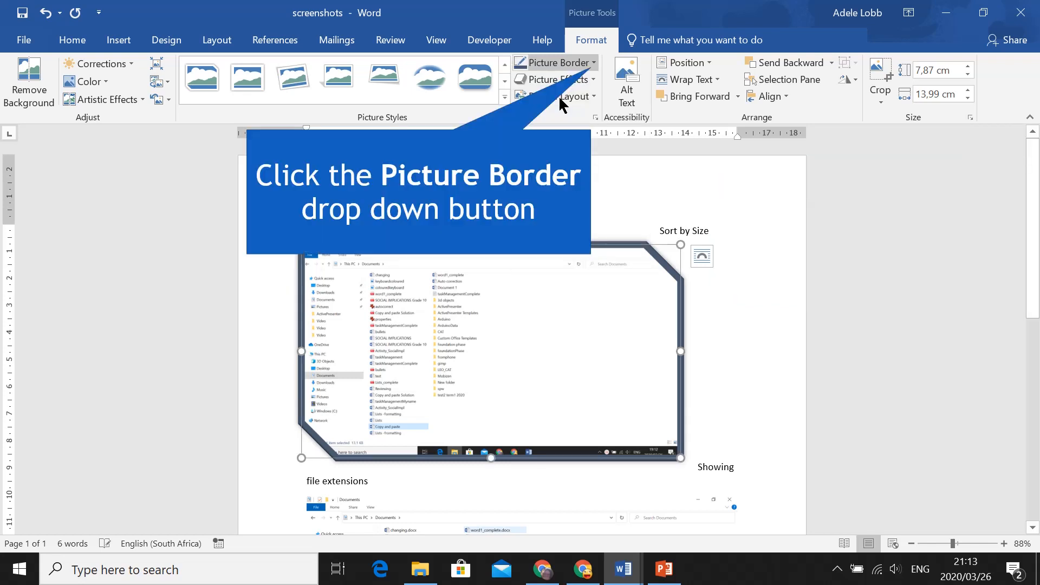
- Open the border's more line options and apply the Bottom Spotlight - Accent 5 preset gradient to the border line
click(593, 63)
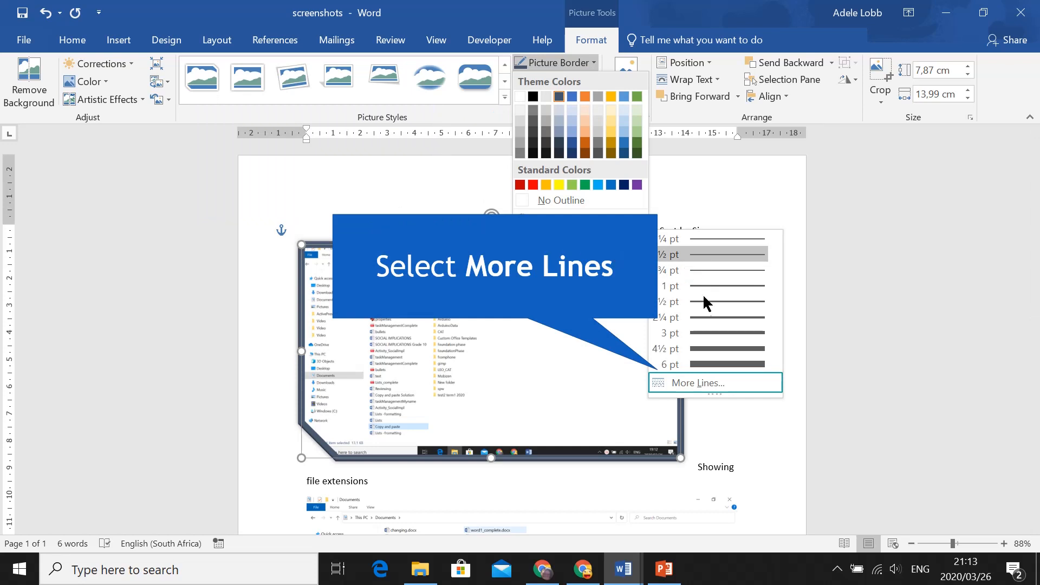
click(699, 385)
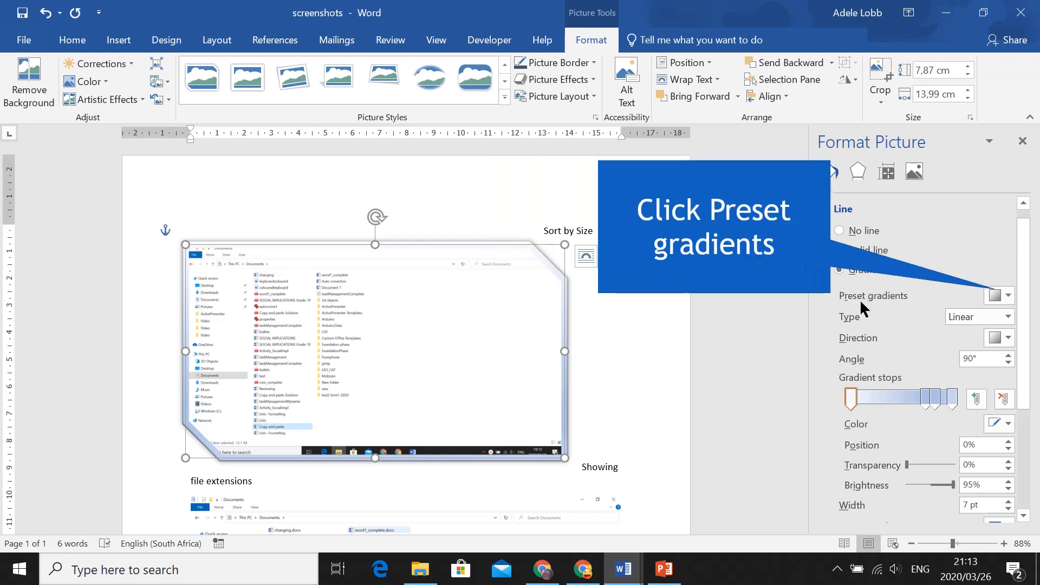
click(1006, 297)
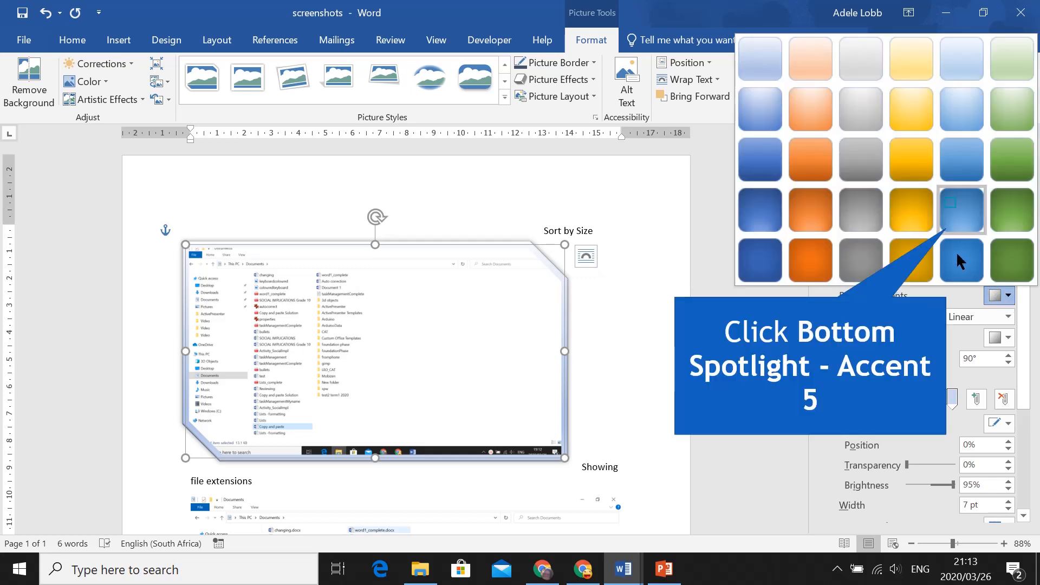
click(949, 207)
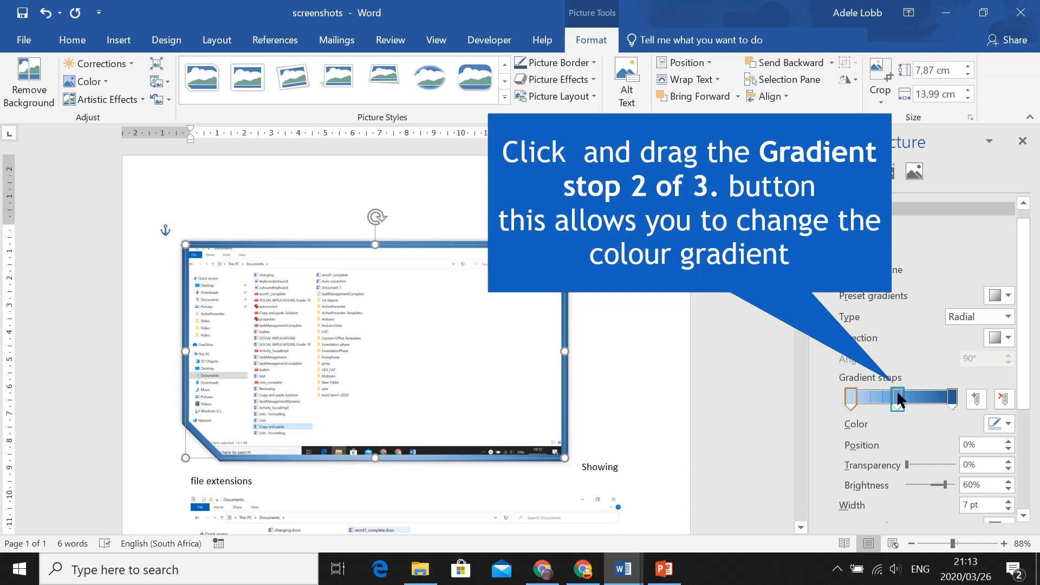
- Nudge the second gradient stop along the bar and set its colour to Gold, Accent 4, Lighter 40%
mouse_move(898, 400)
mouse_down()
mouse_move(917, 400)
mouse_move(864, 400)
mouse_move(905, 399)
mouse_up()
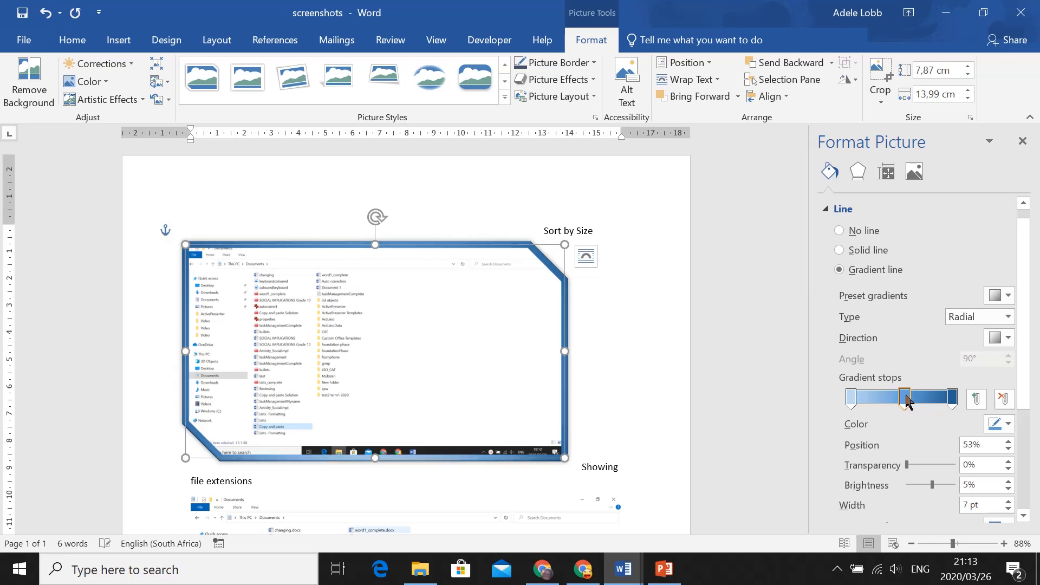
click(999, 421)
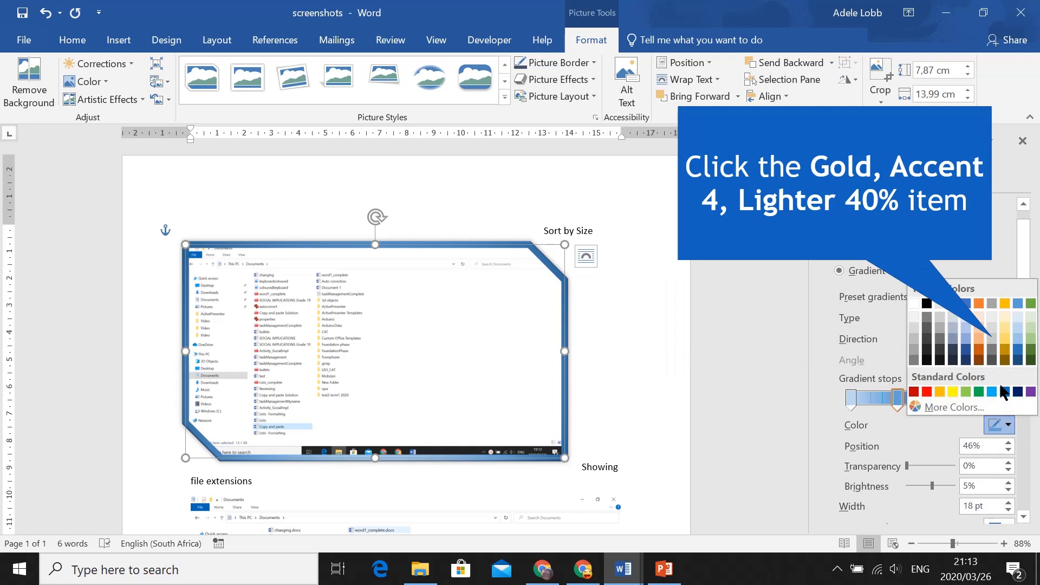
click(1005, 338)
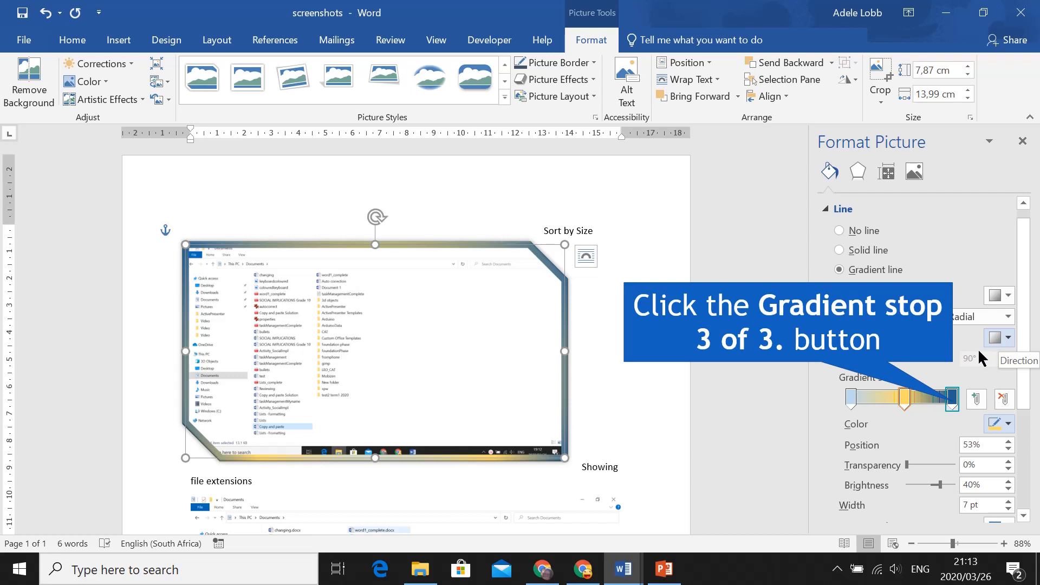
- Select the third gradient stop and open its colour choices
click(953, 401)
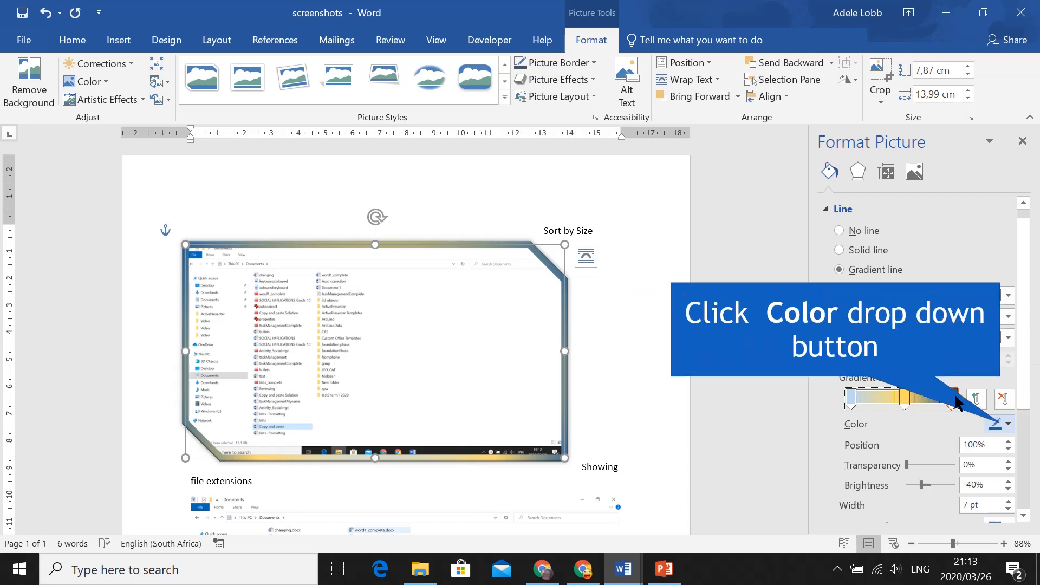
click(998, 429)
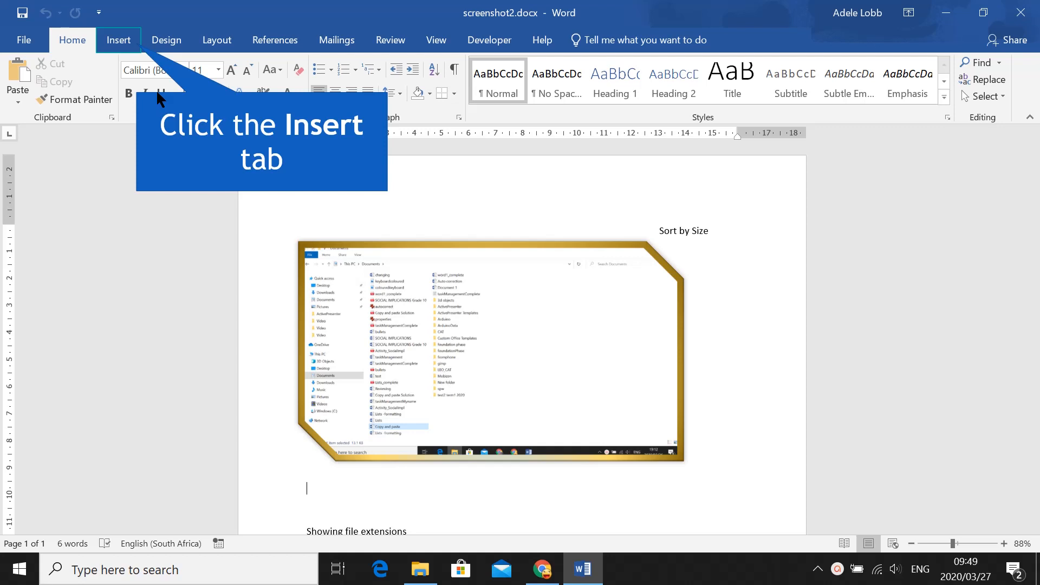
- Insert the iphone-8-plus-camiloc-oy-app-store-apple-logo-png-clip-art.png picture from Downloads > images and shrink it to about 9.7 × 9.5 cm
click(121, 42)
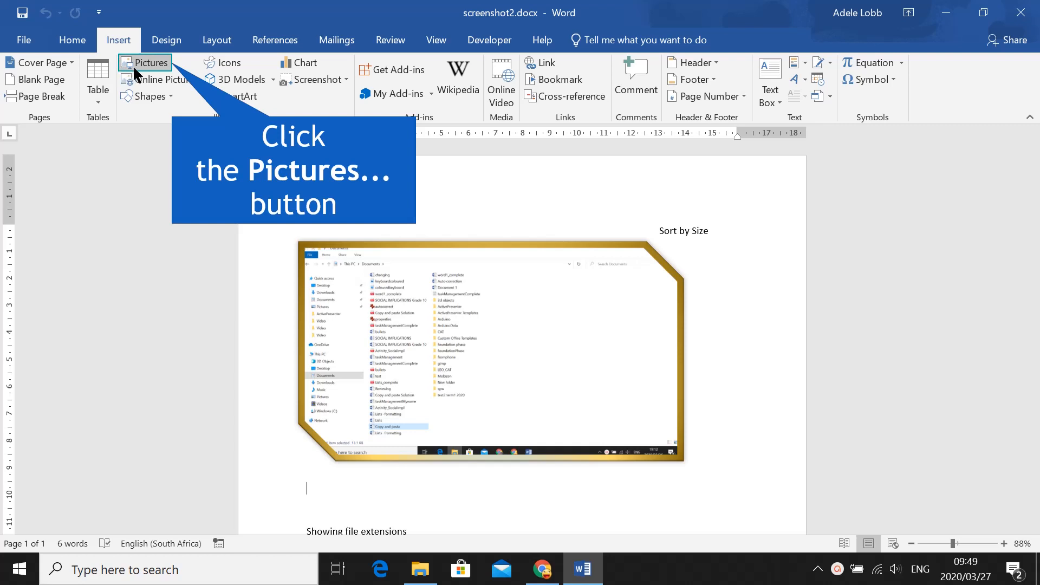
click(147, 64)
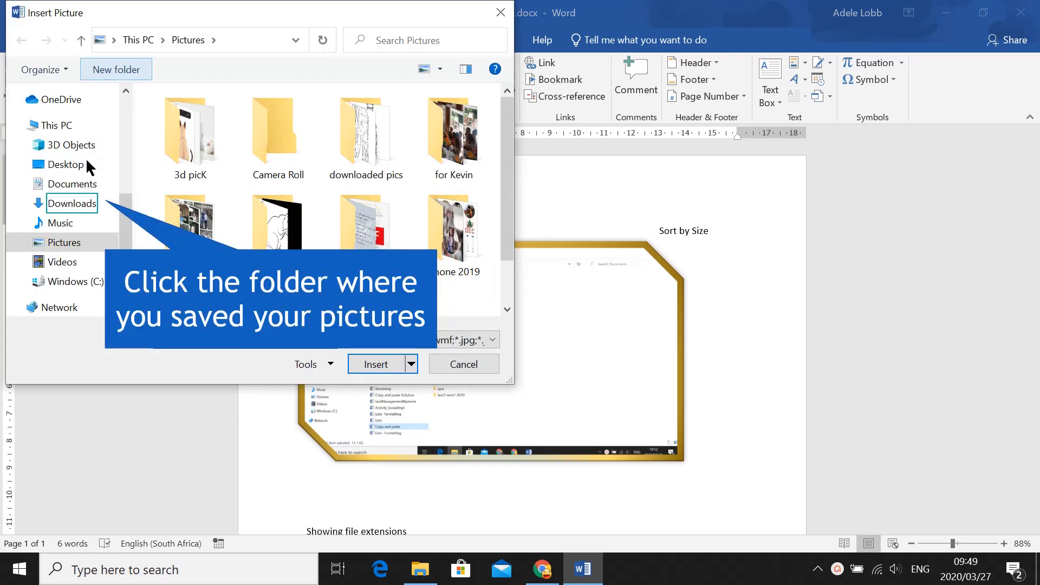
click(73, 204)
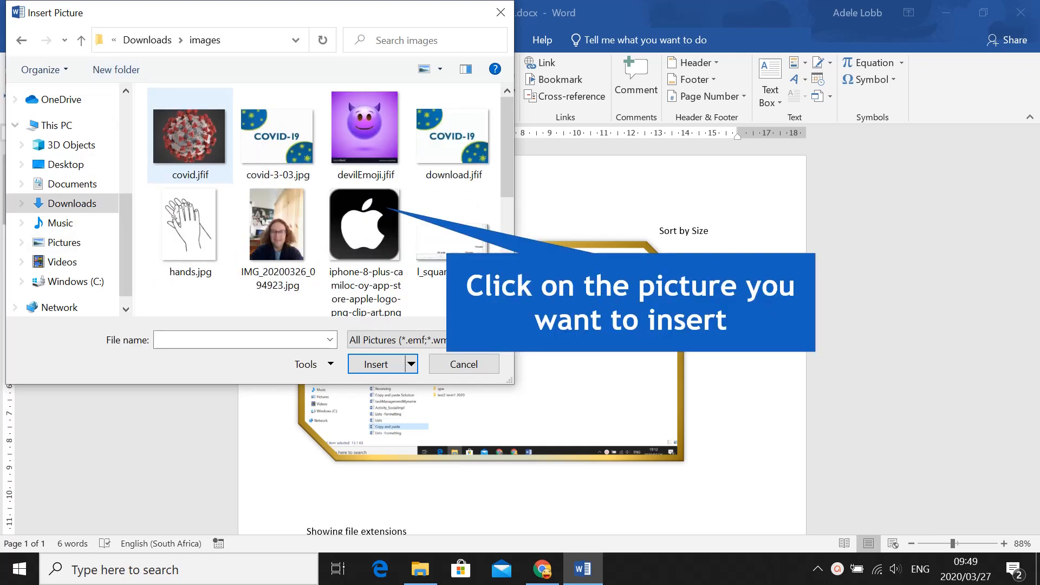
click(373, 233)
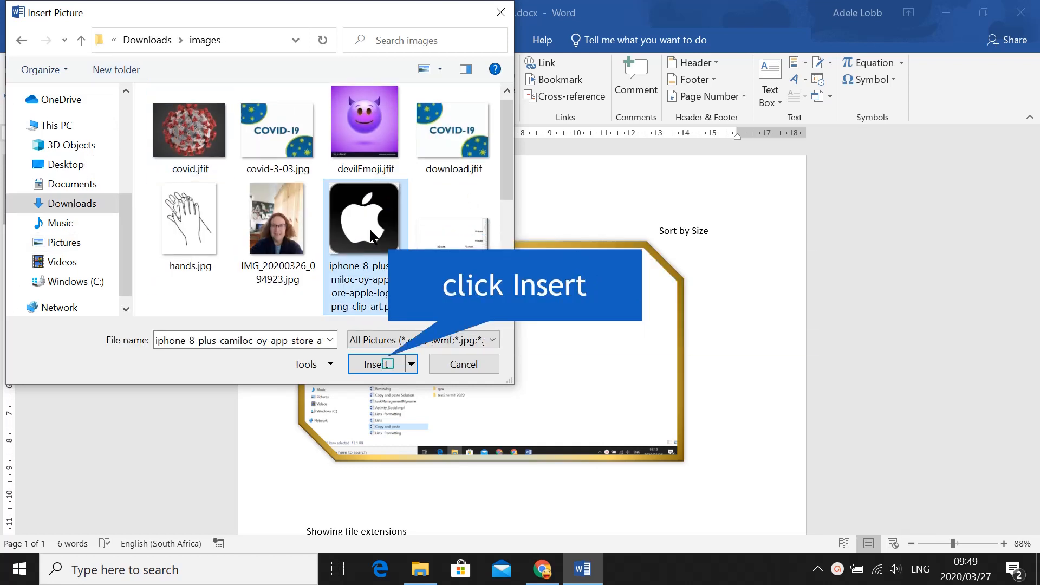
click(393, 364)
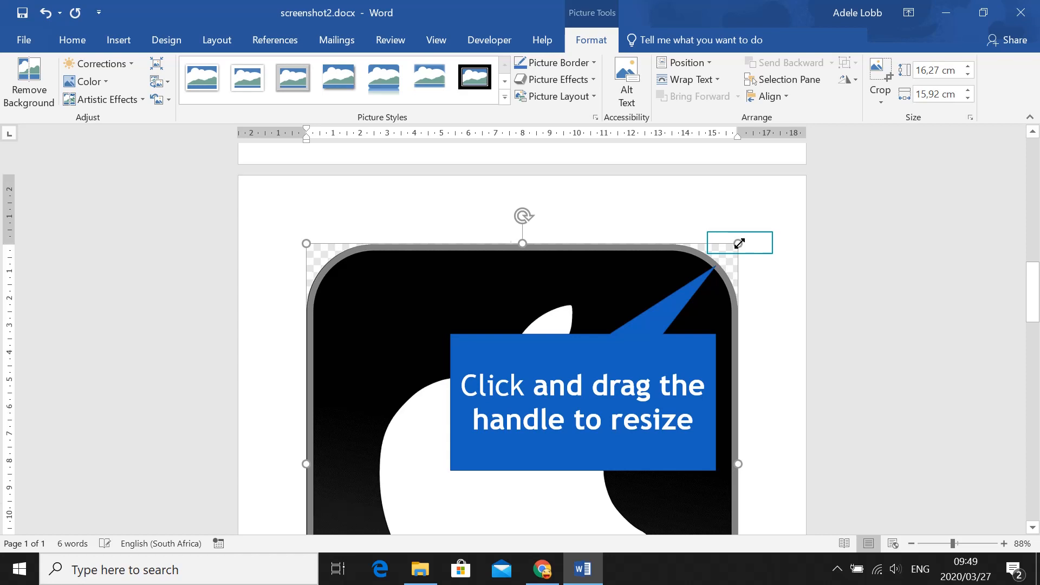
drag(737, 243, 563, 458)
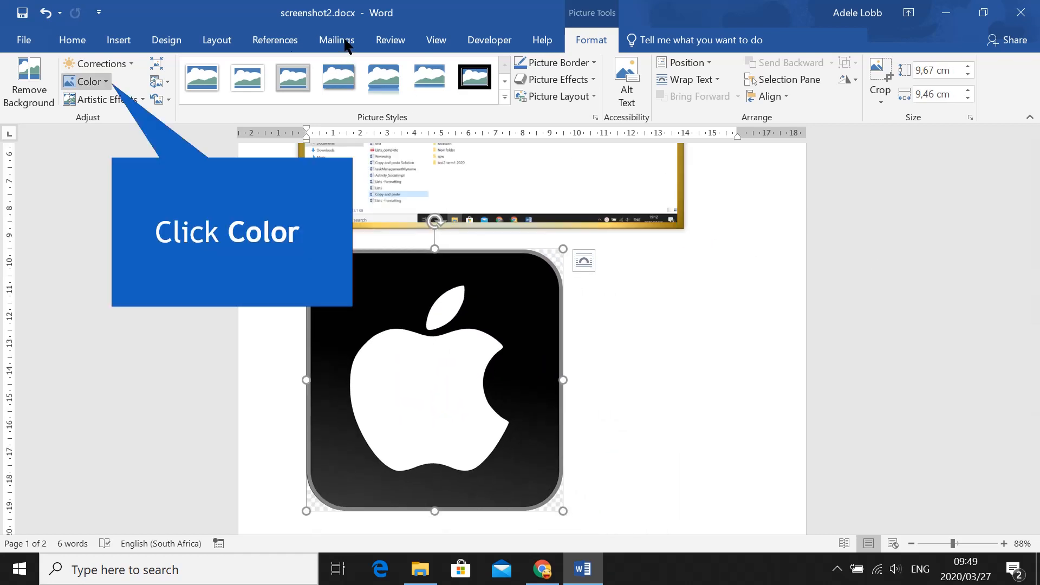
- Recolor the apple logo picture to a grey shade
click(105, 84)
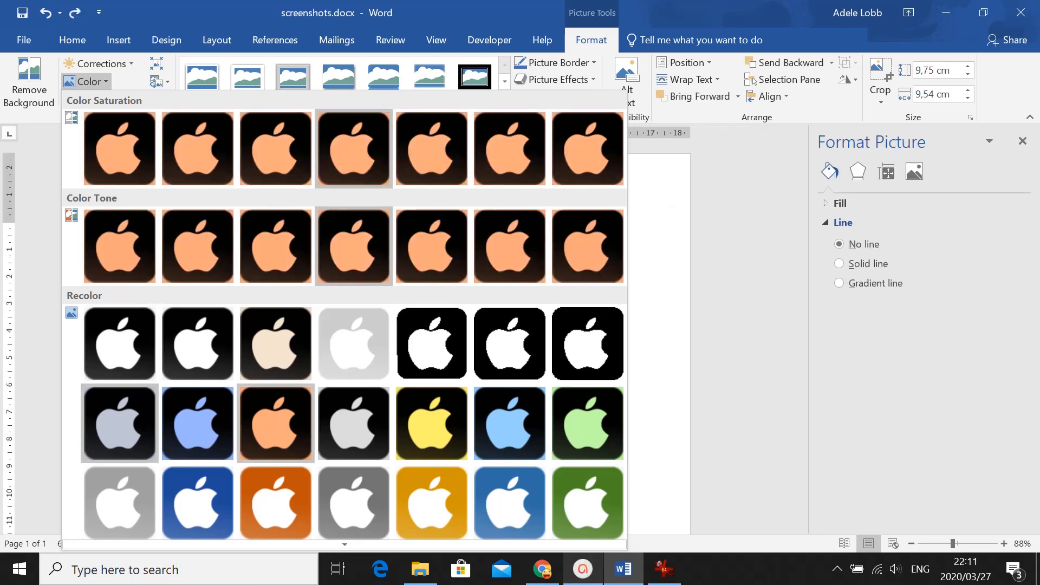
key(Down)
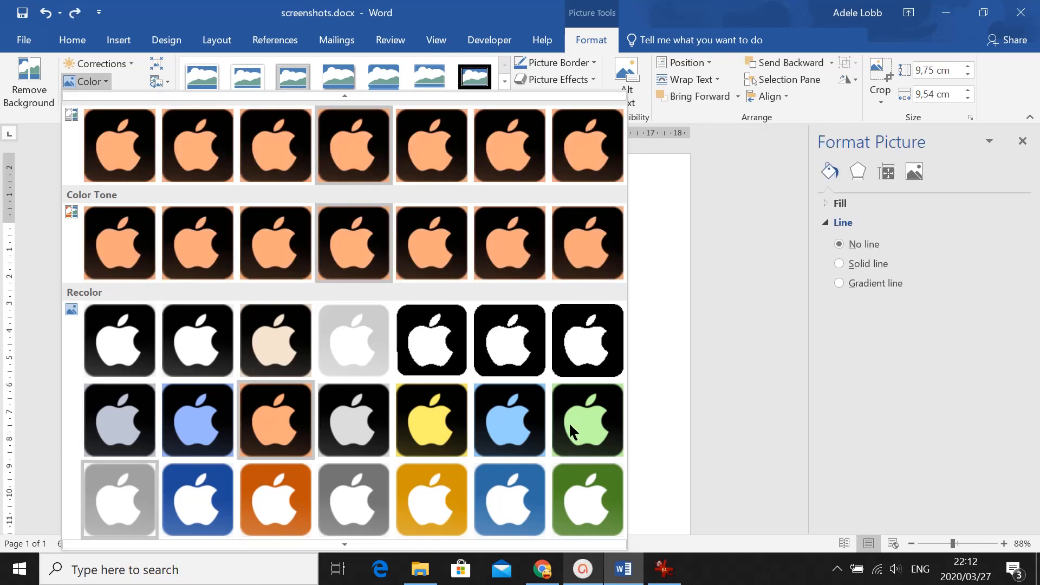
key(Down)
key(Down)
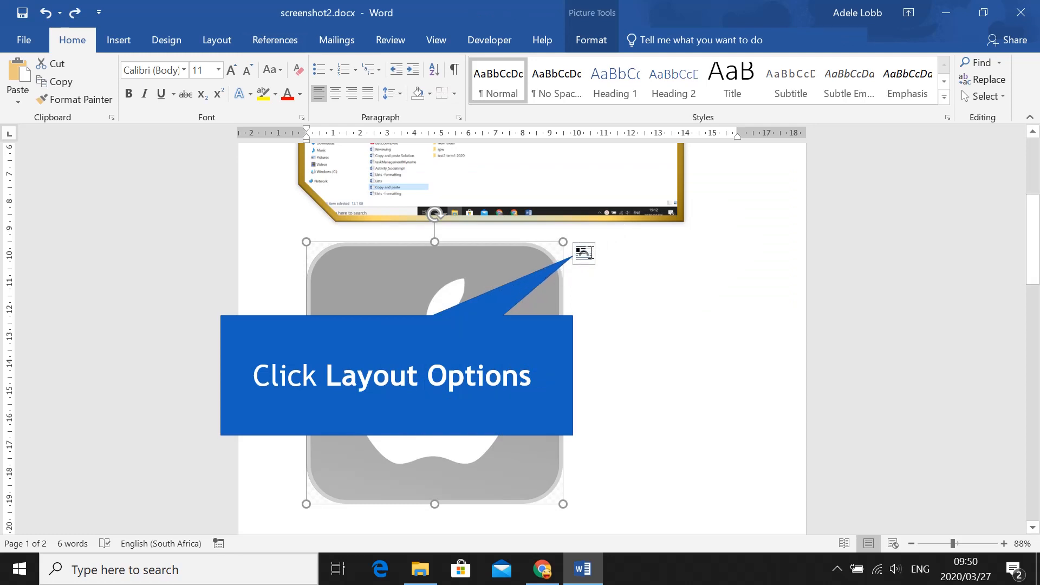
- Open the layout options for the apple logo picture
click(584, 253)
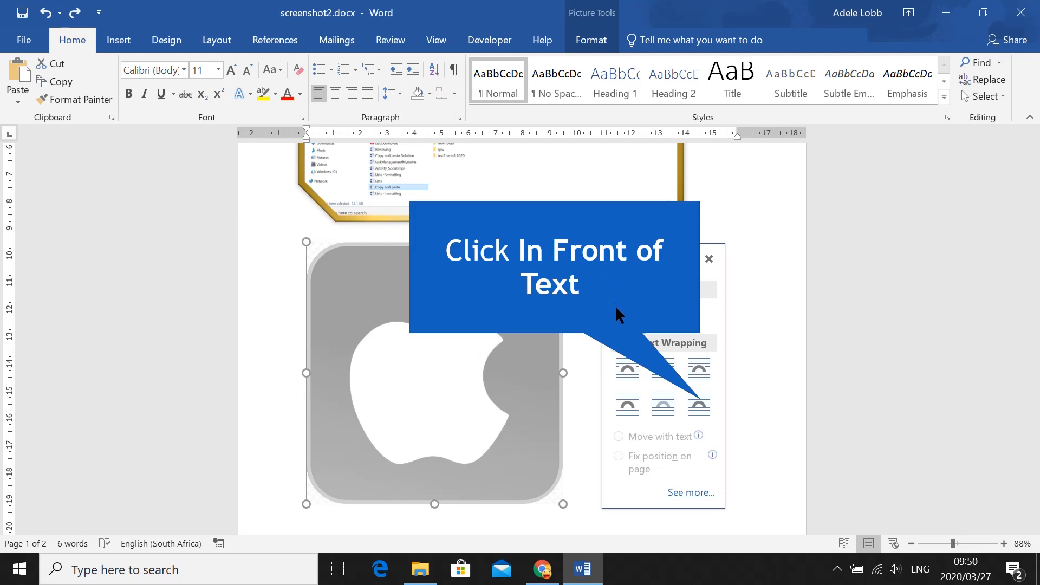